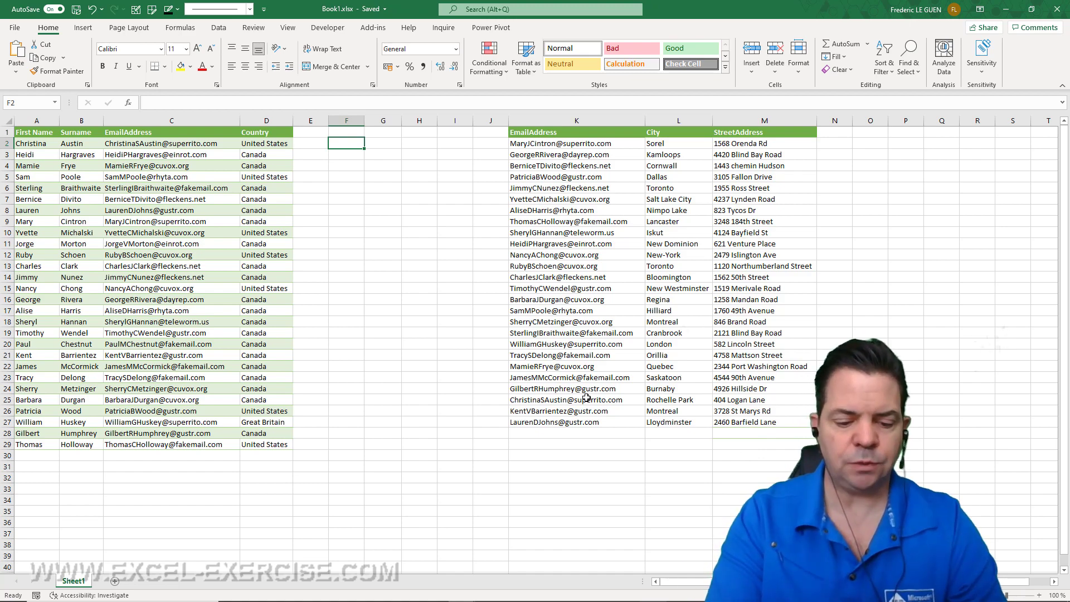
- Build =VLOOKUP(C2,$K$2:$K$27,1,0) in F2 as an exact-match lookup of C2's email
text(=V)
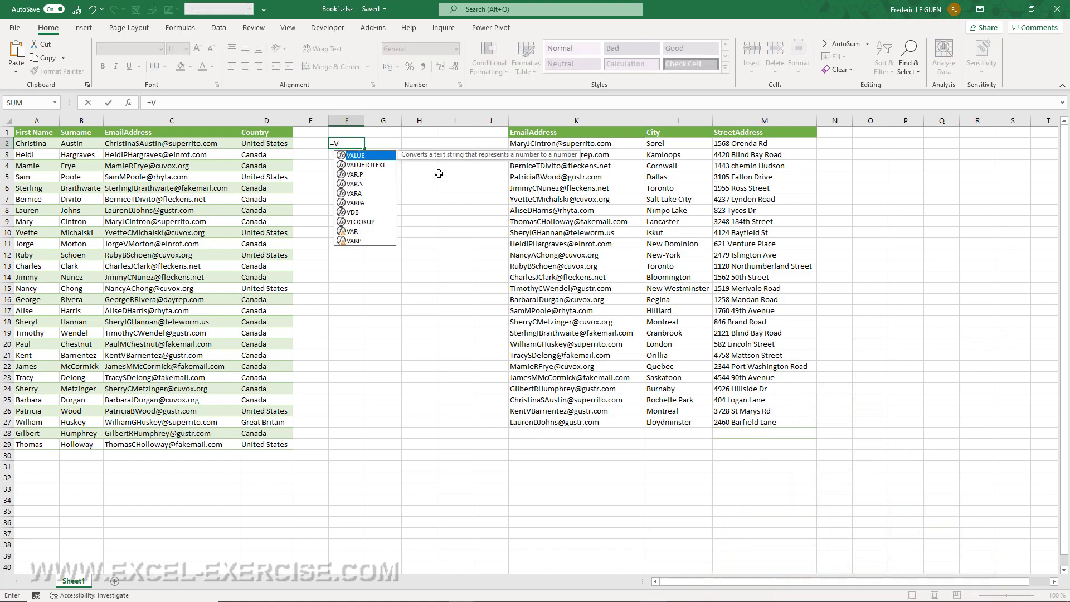
text(L)
key(Tab)
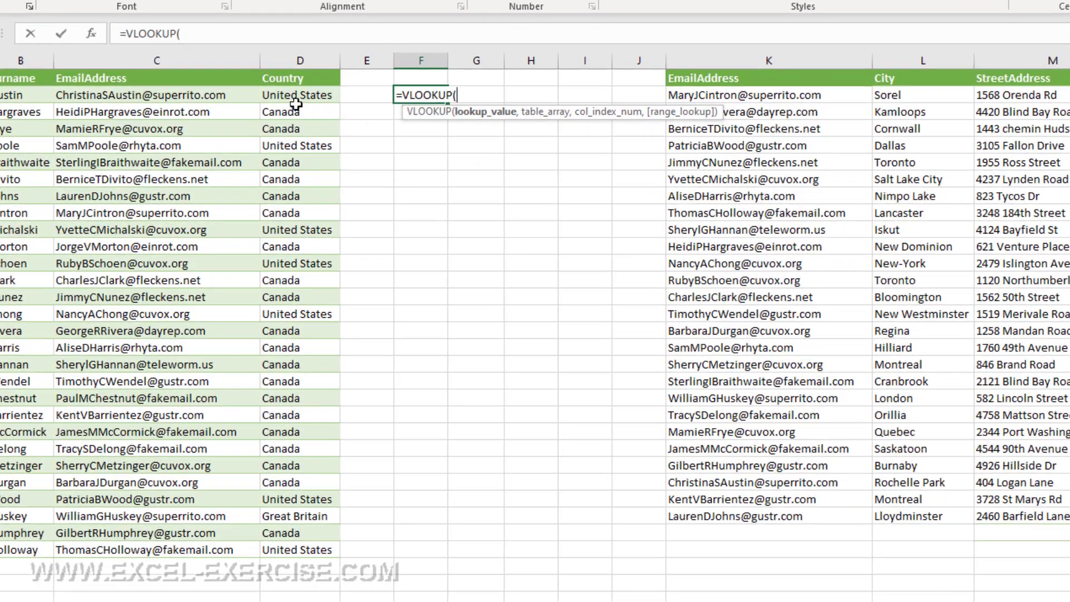
click(243, 95)
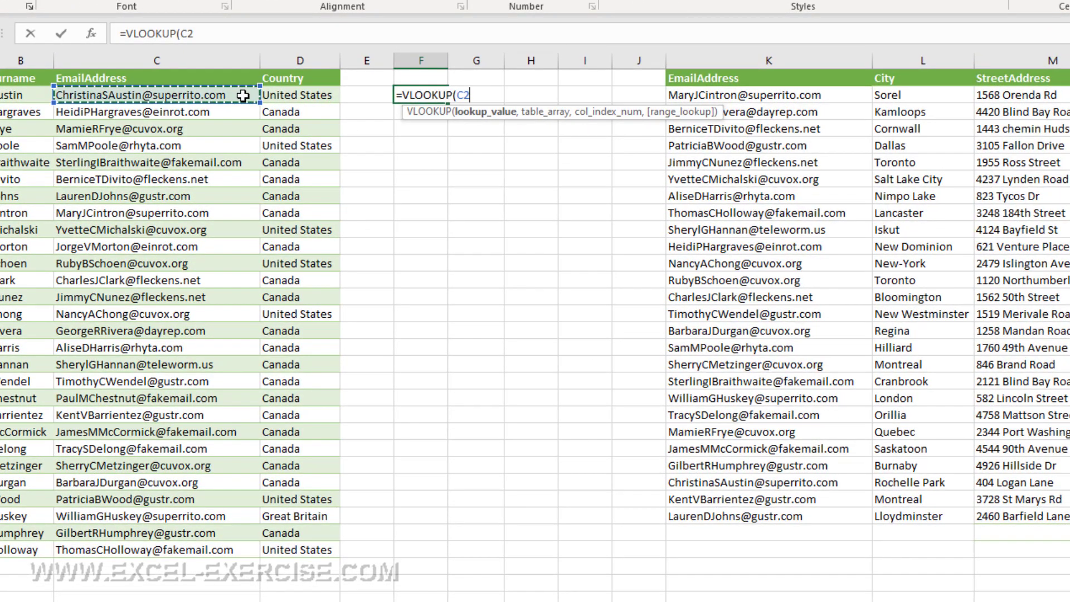
text(,)
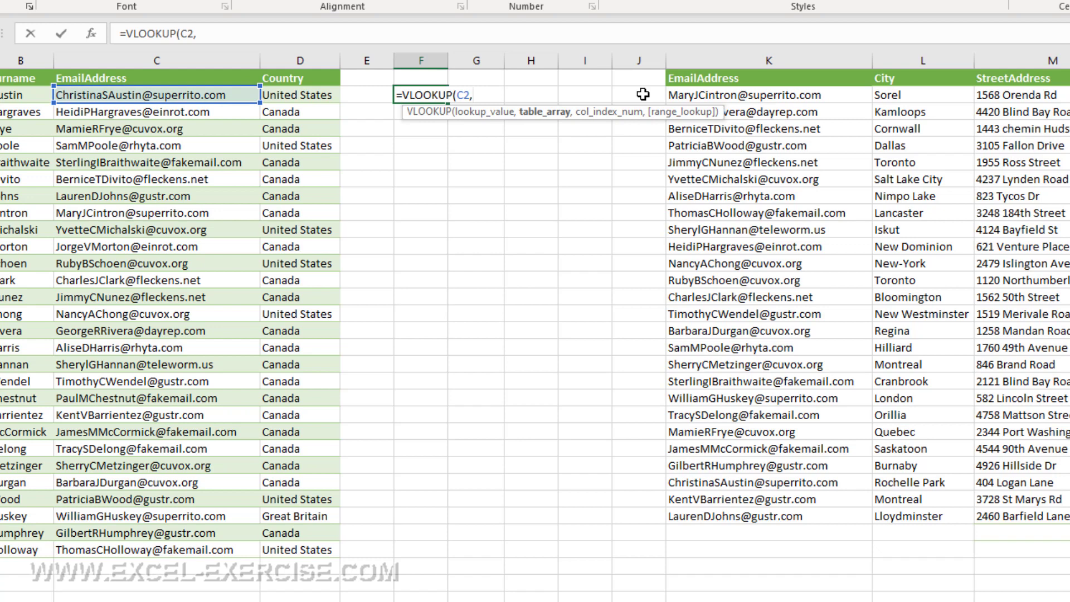
drag(842, 95, 862, 513)
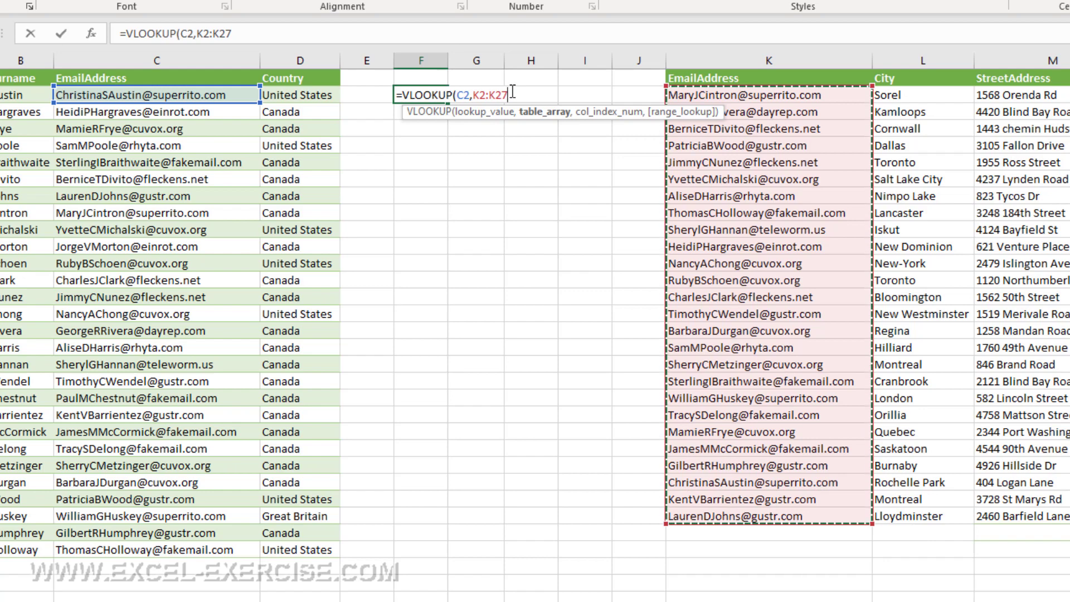
key(F4)
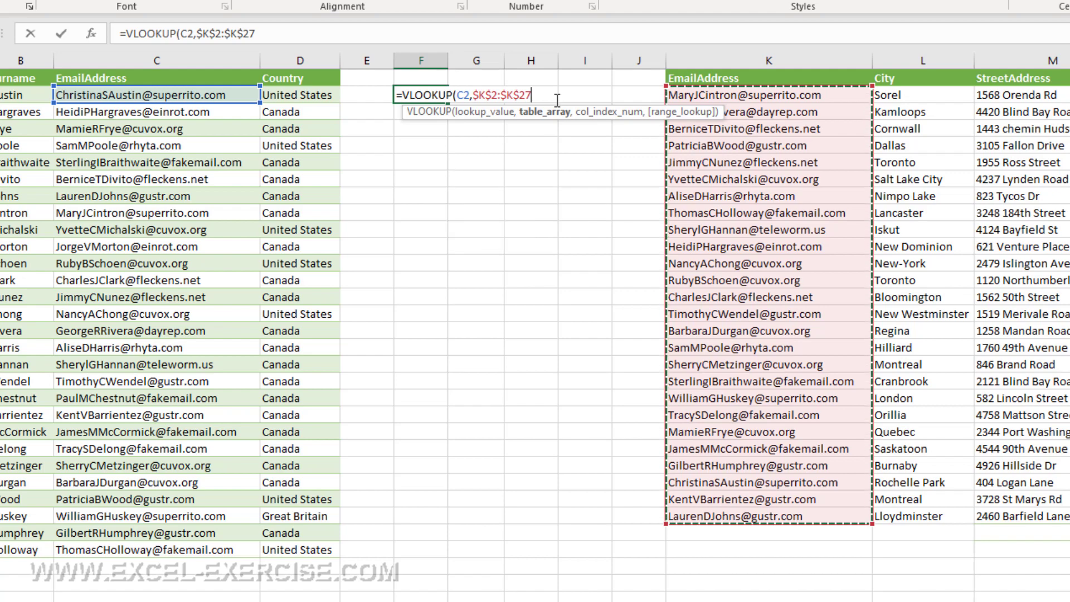
text(,1)
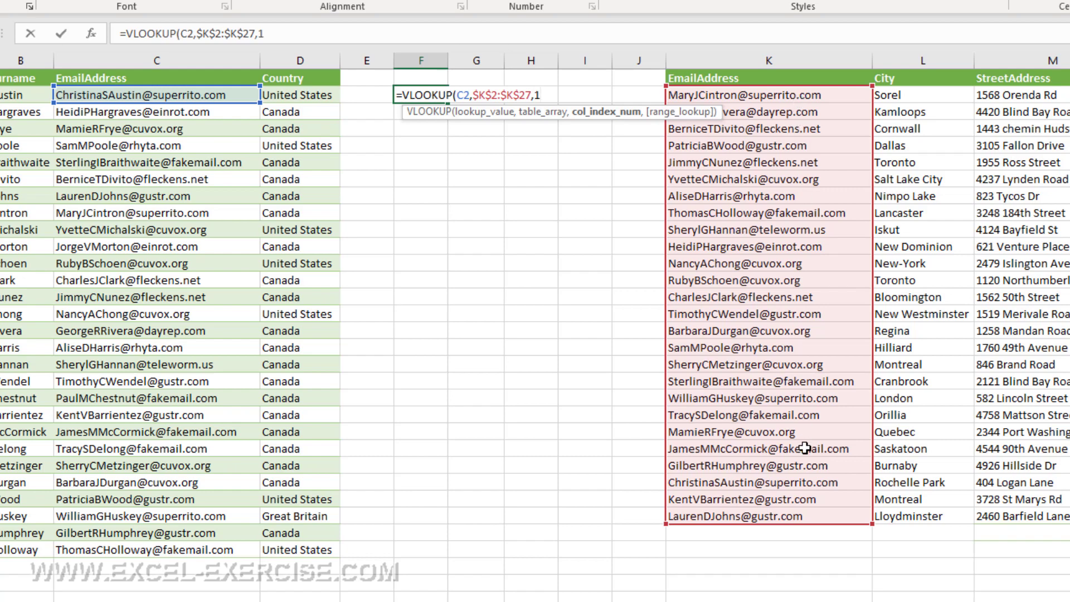
text(,)
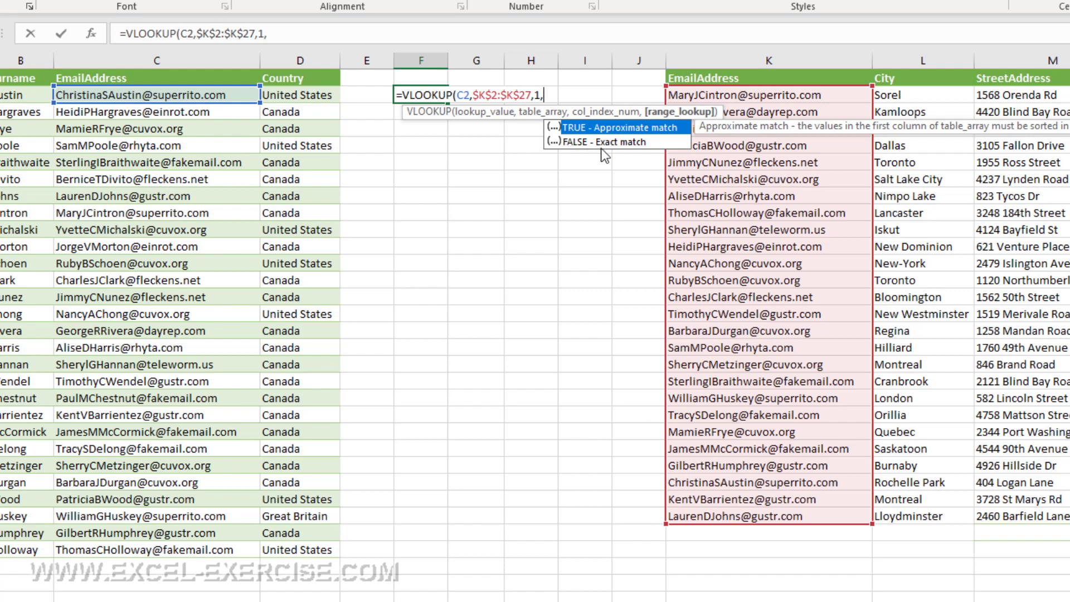
text(0)
- Confirm the F2 VLOOKUP and fill it down to row 29, revealing two #N/A results
text())
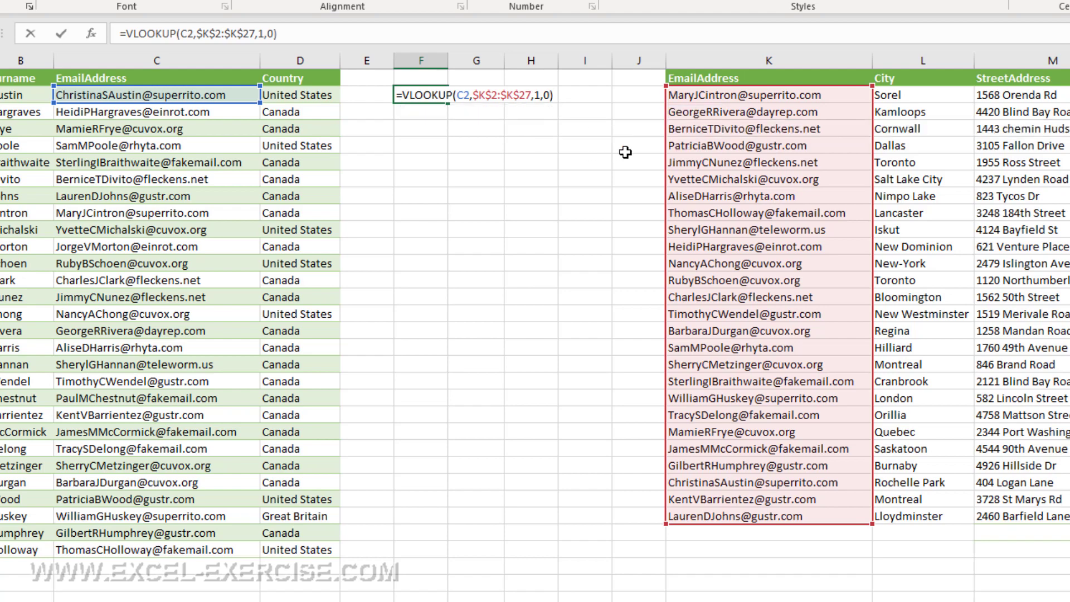
key(Return)
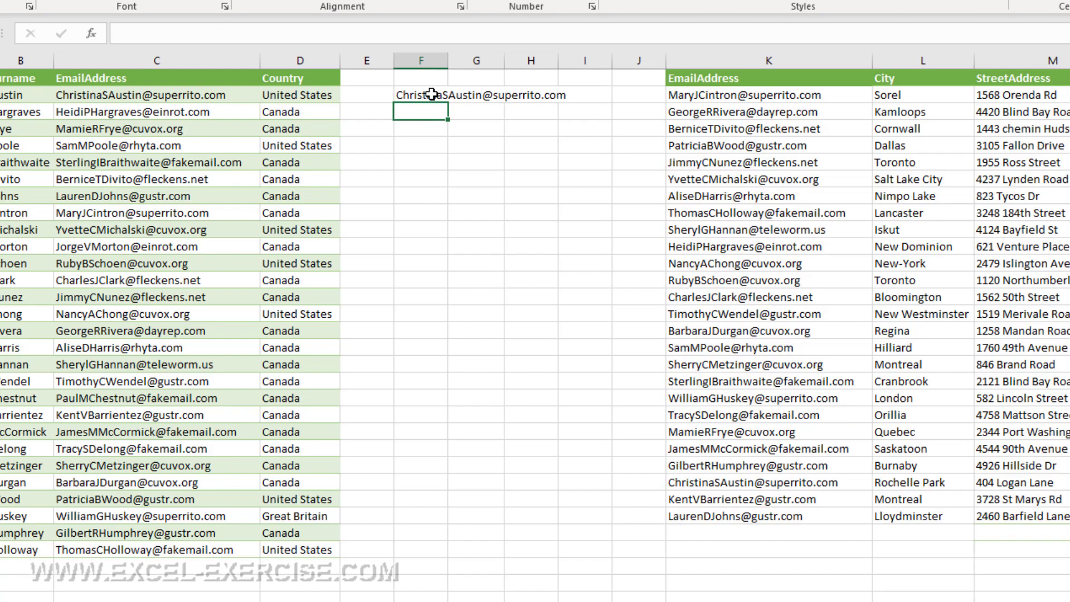
click(429, 96)
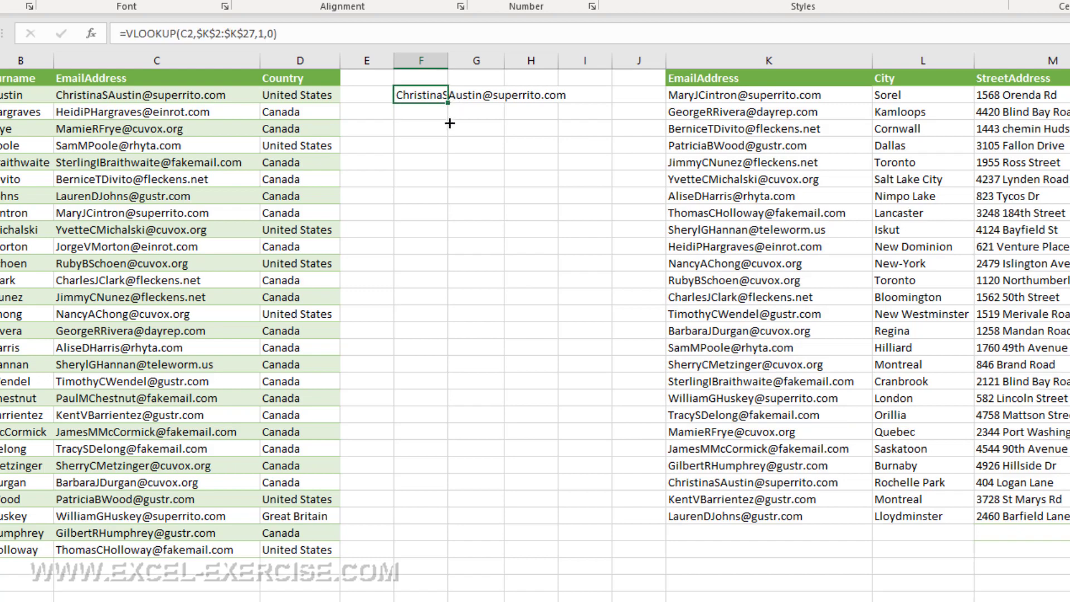
drag(450, 123, 444, 556)
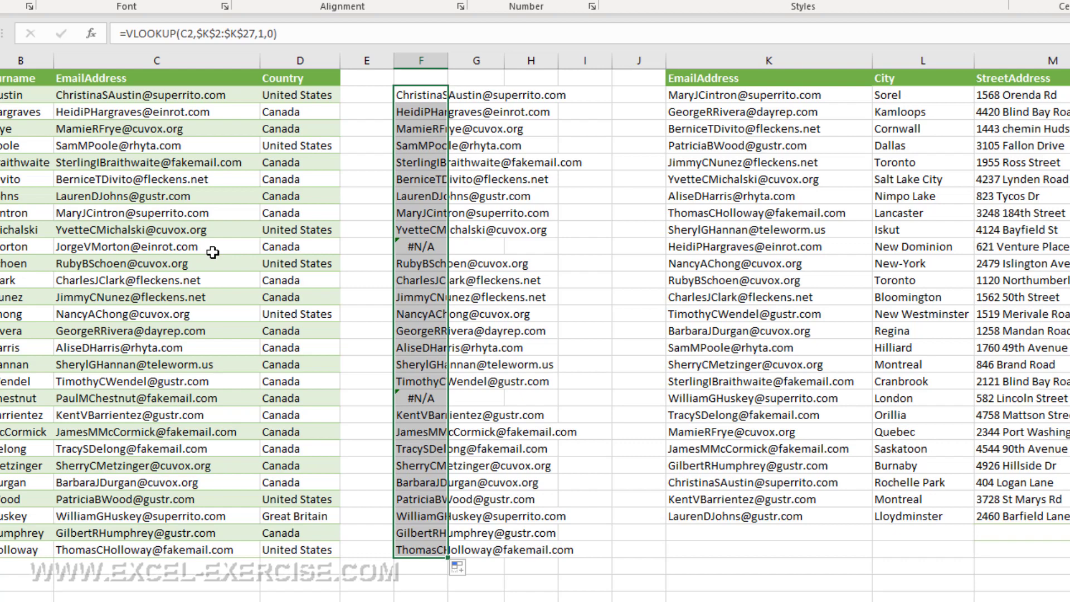
- Clear column F's lookups and start an XLOOKUP in F2 of C2 against $K$2:$K$27
key(Delete)
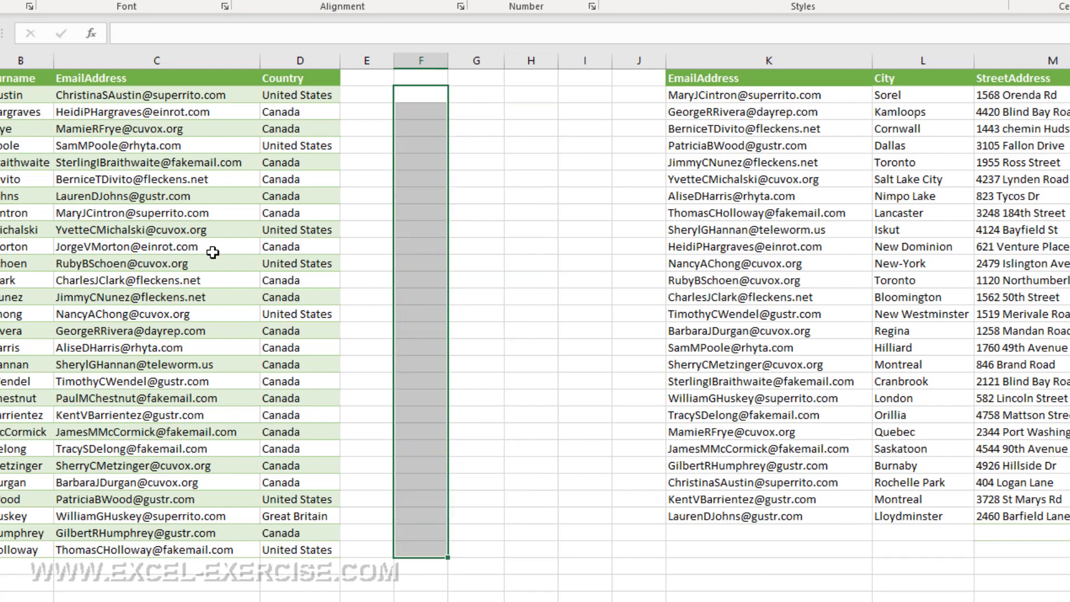
click(420, 91)
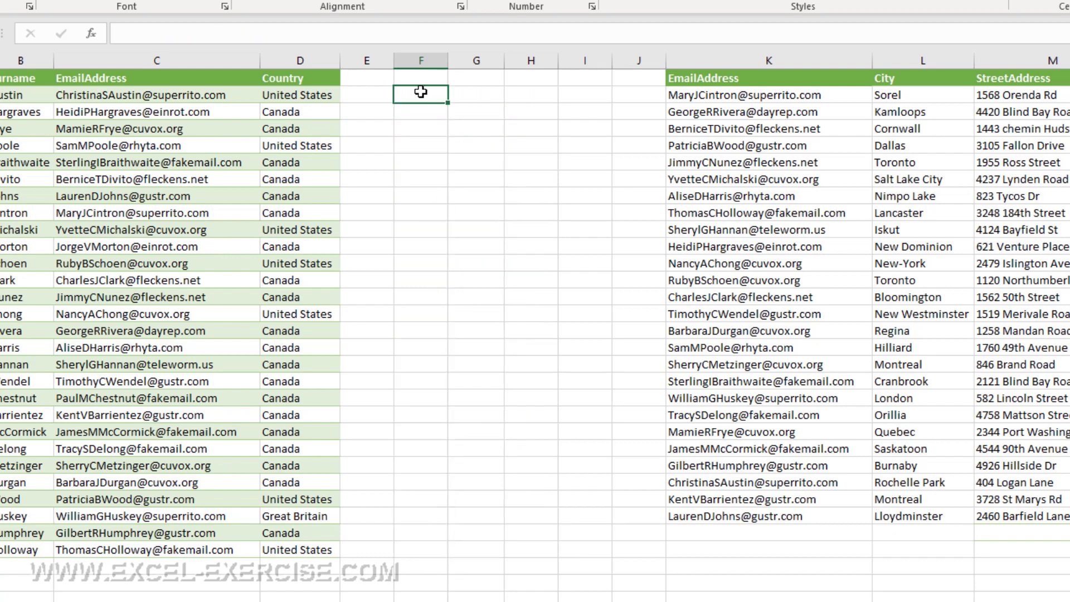
text(=xl)
key(Tab)
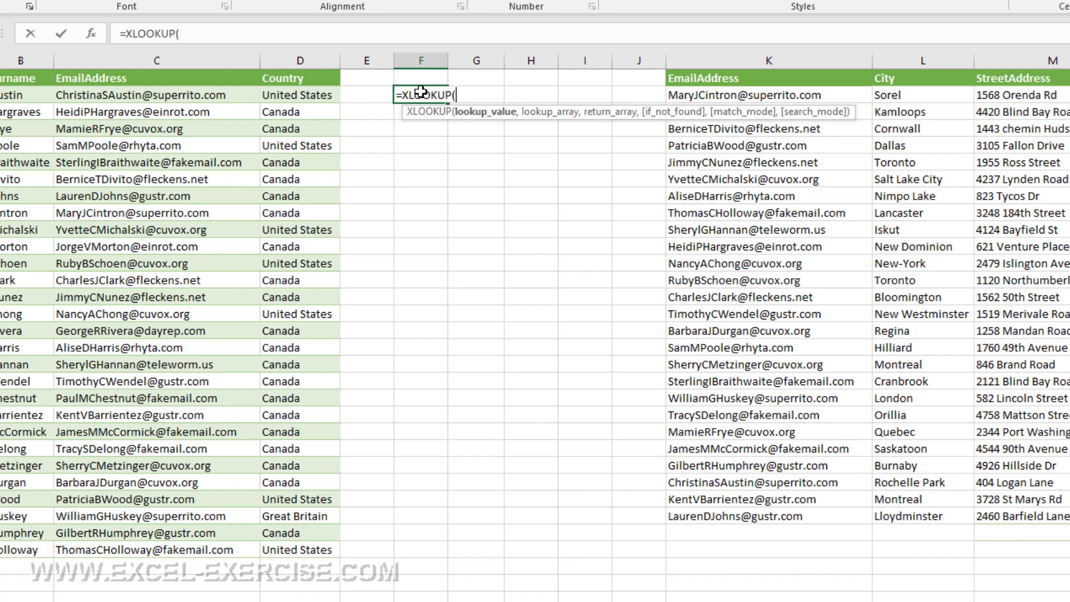
click(223, 96)
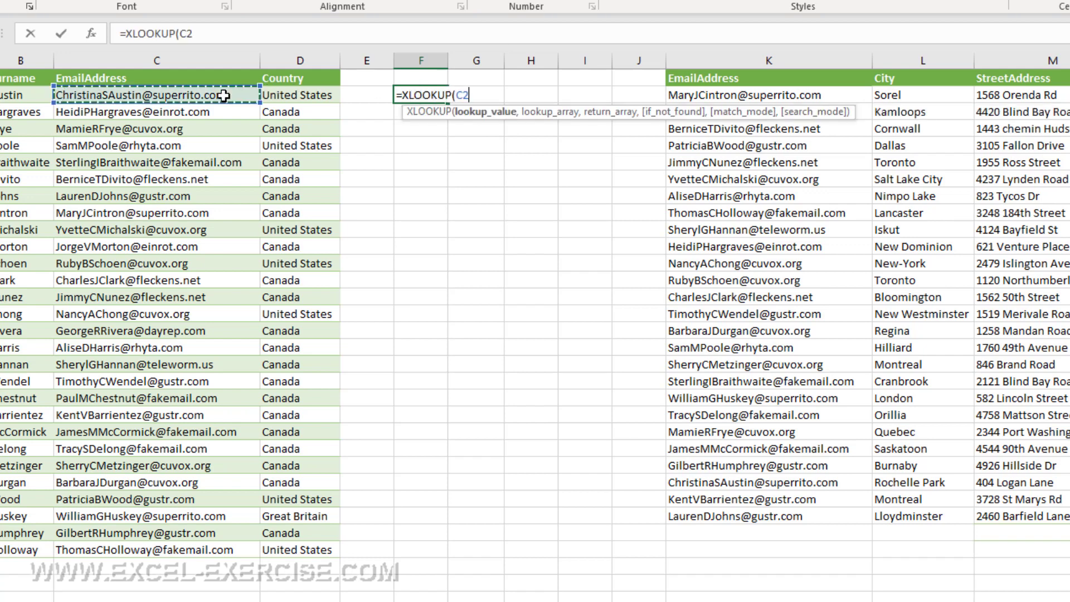
text(,)
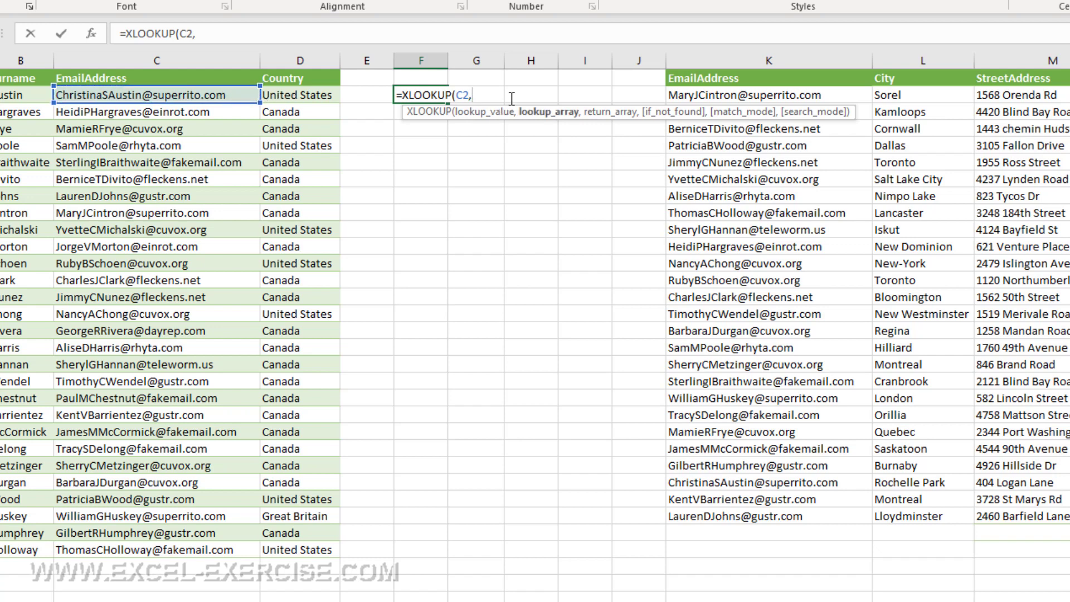
drag(850, 99, 849, 508)
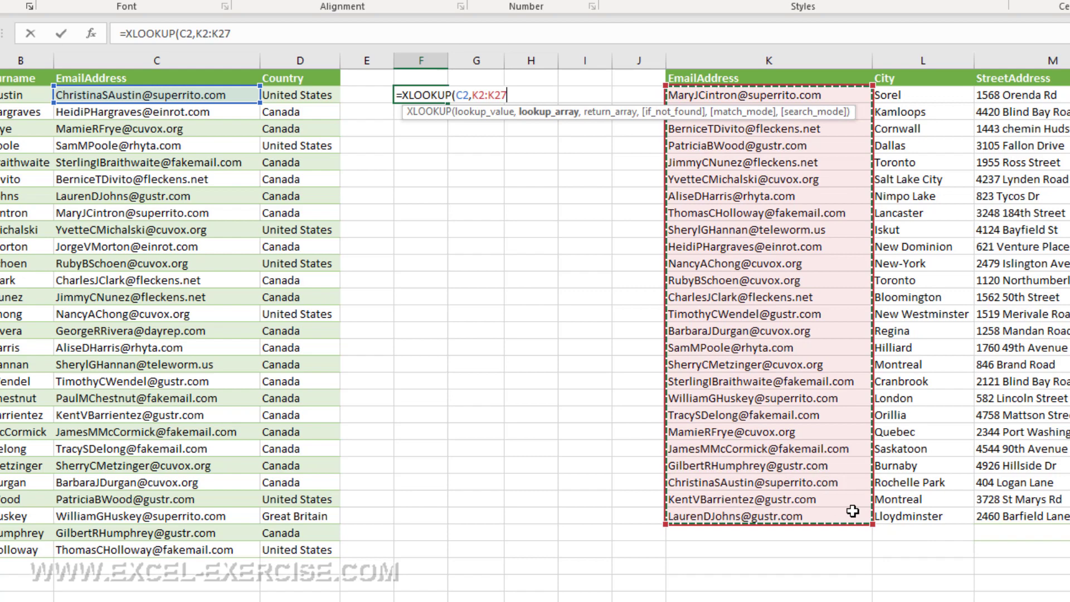
key(F4)
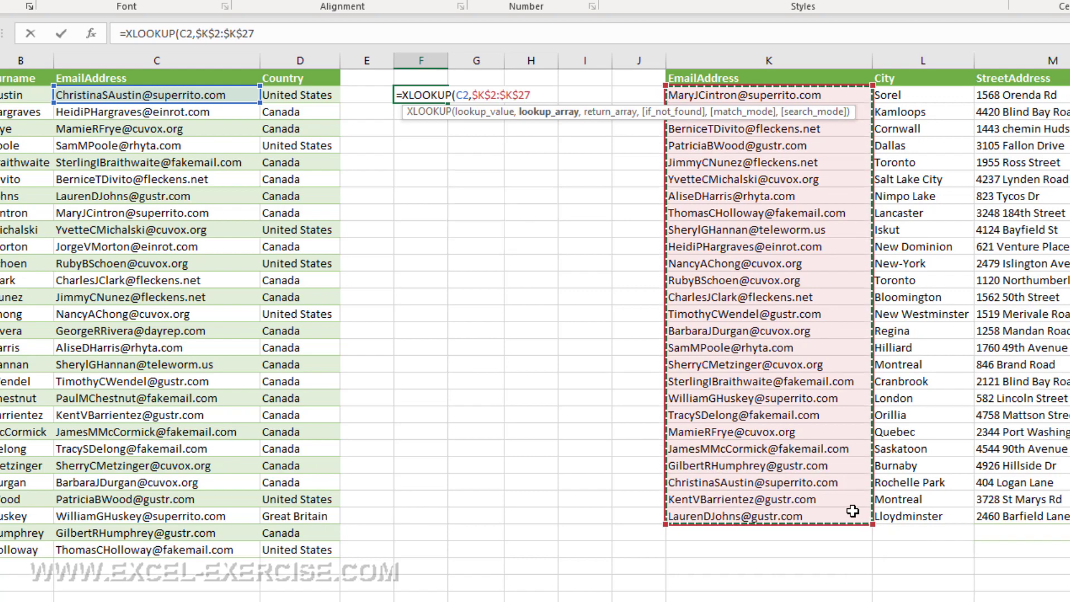
- Finish the XLOOKUP with return array $K$2:$K$27 and fill it down to row 29
text(,)
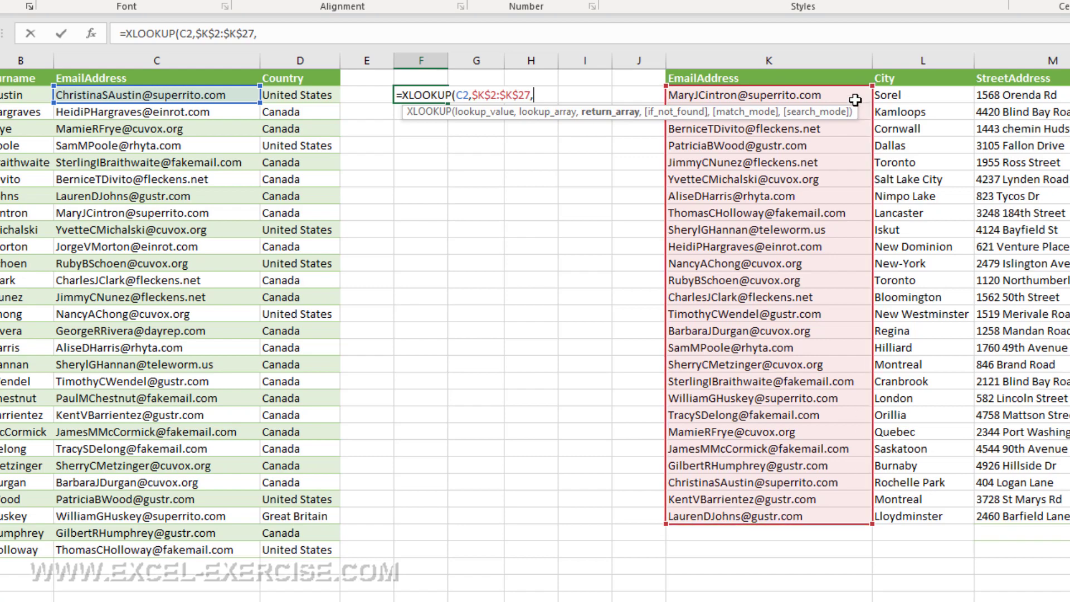
drag(854, 96, 856, 518)
key(F4)
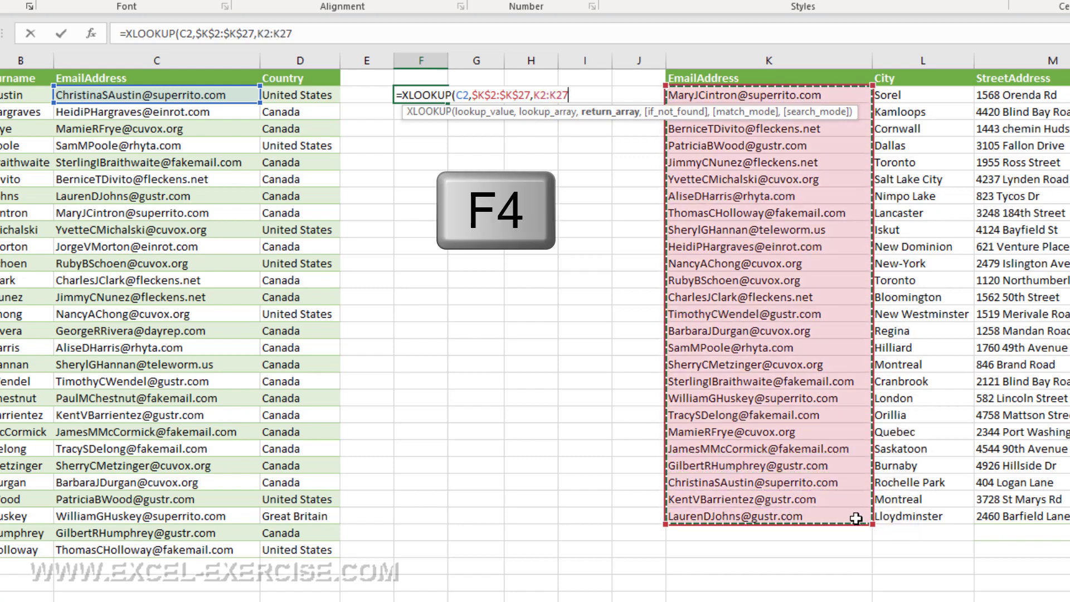
text())
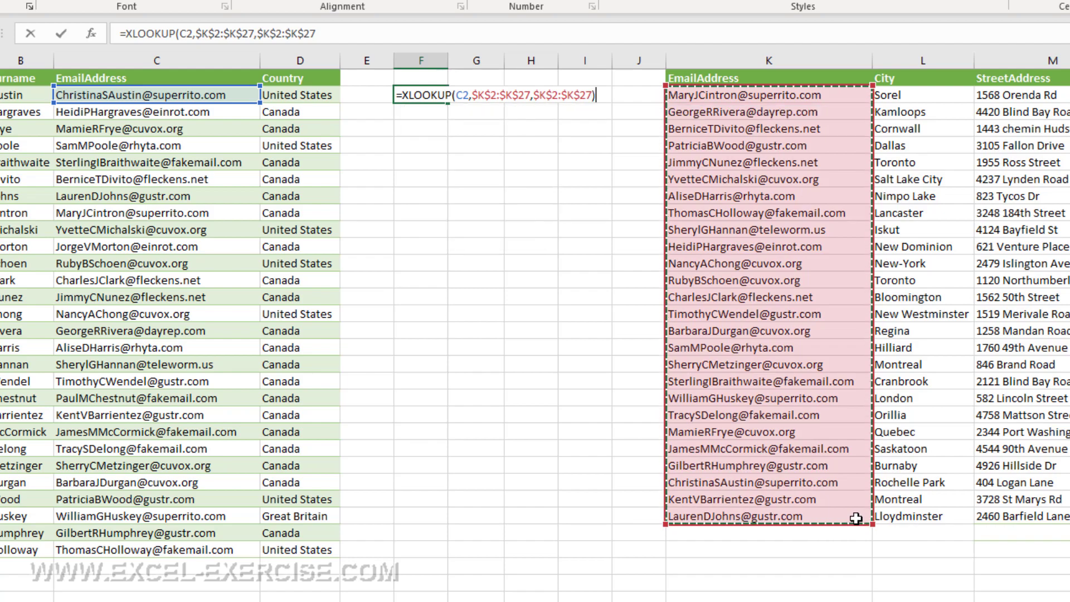
key(Return)
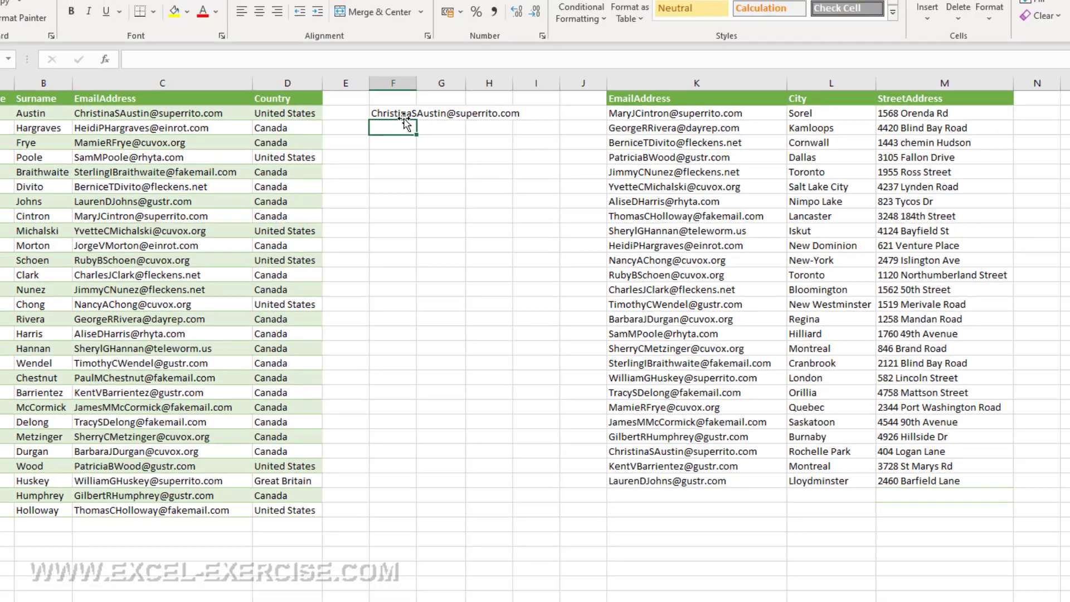
click(403, 118)
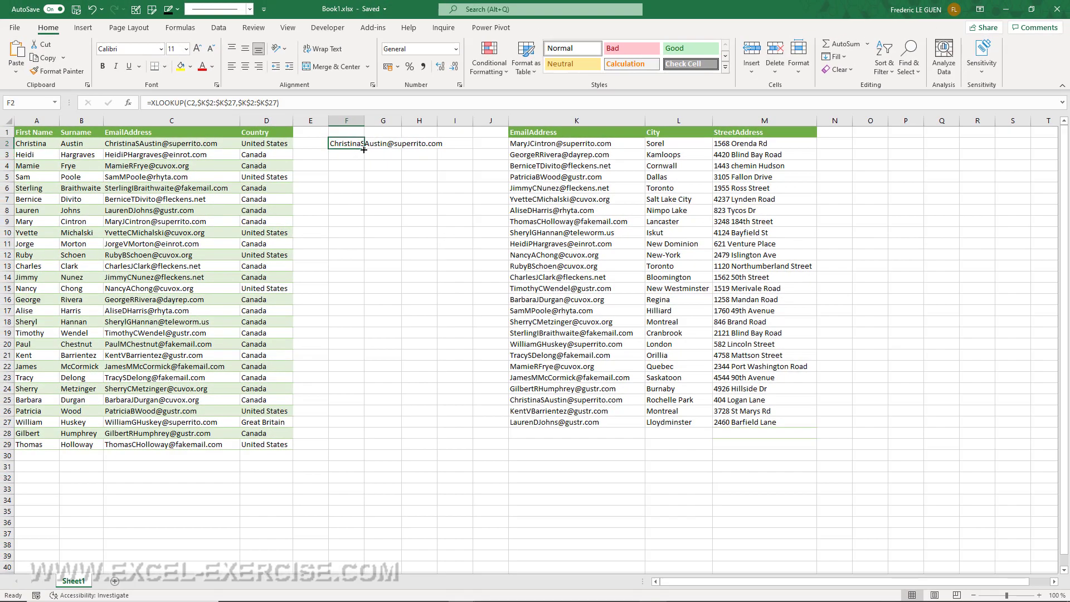
drag(364, 150, 368, 449)
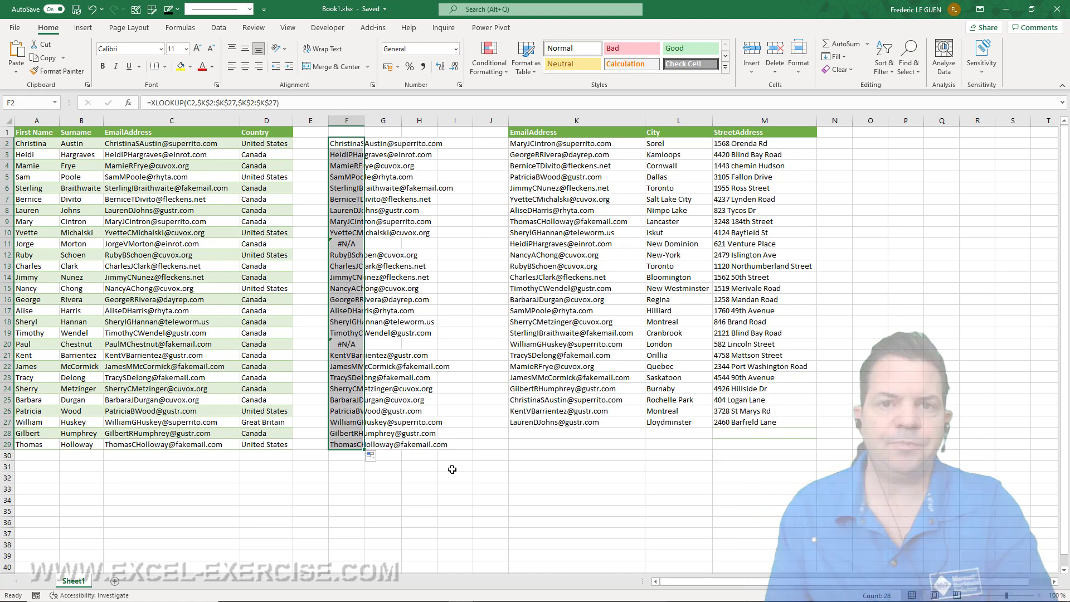
- Wrap F2 as =ISNA(XLOOKUP(C2,$K$2:$K$27,$K$2:$K$27)) and fill it down to F29
click(152, 103)
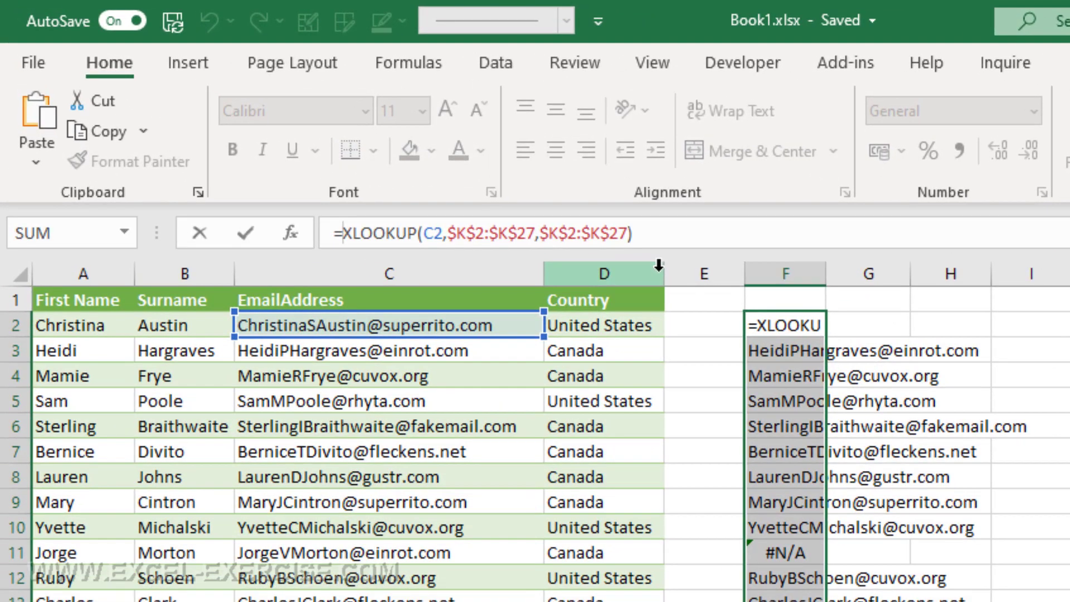
text(isna)
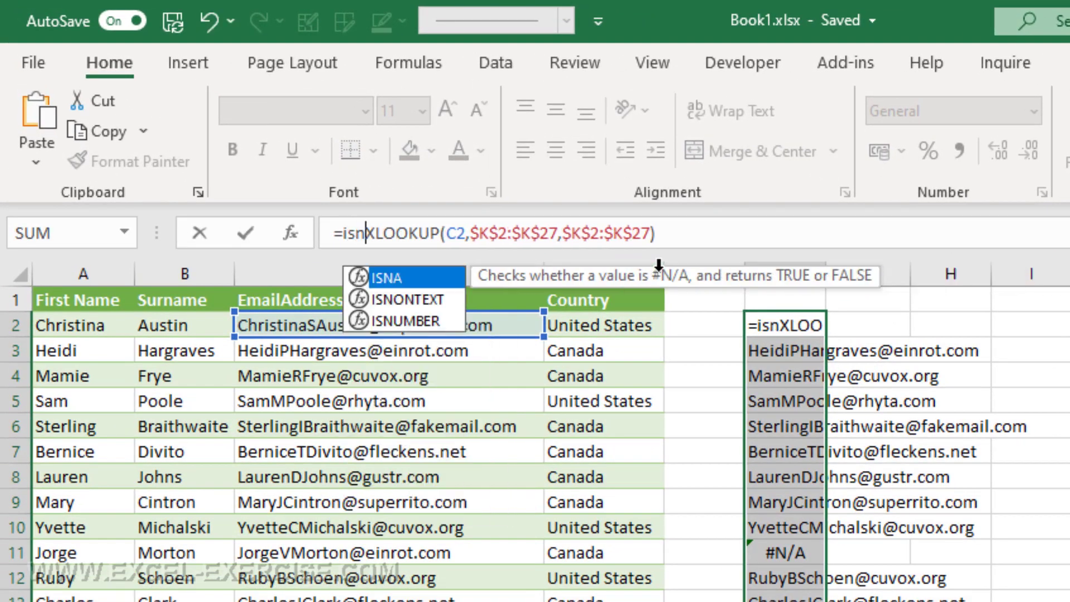
text(()
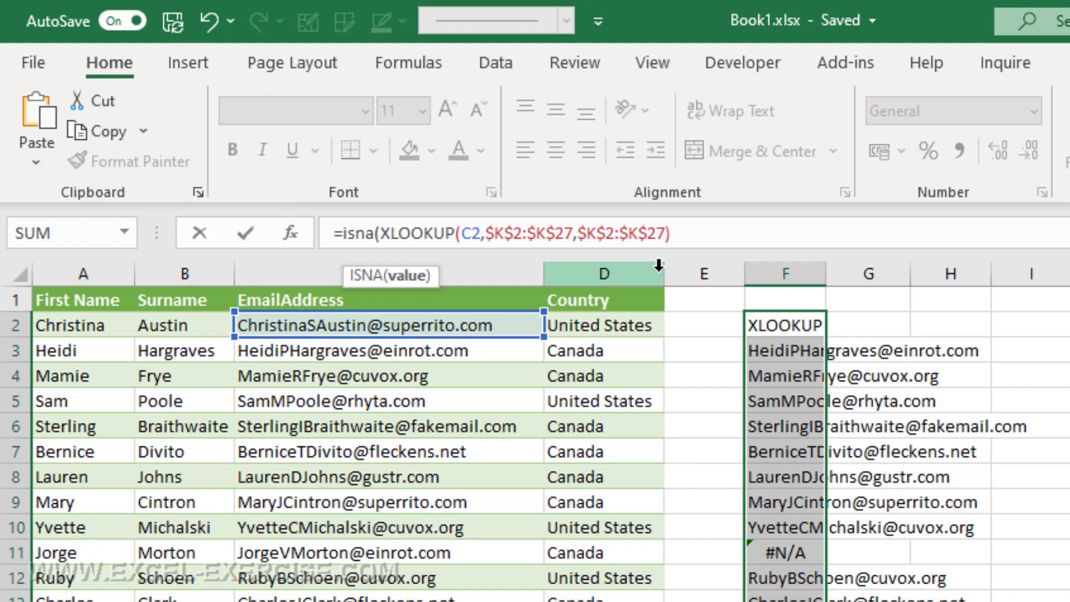
click(685, 235)
text())
key(Return)
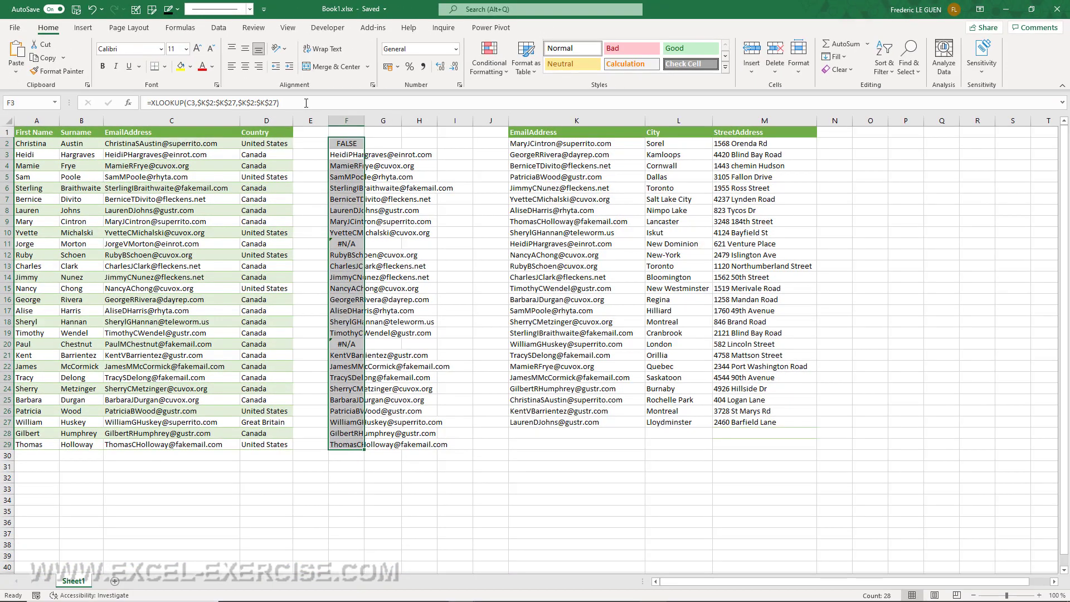
click(478, 189)
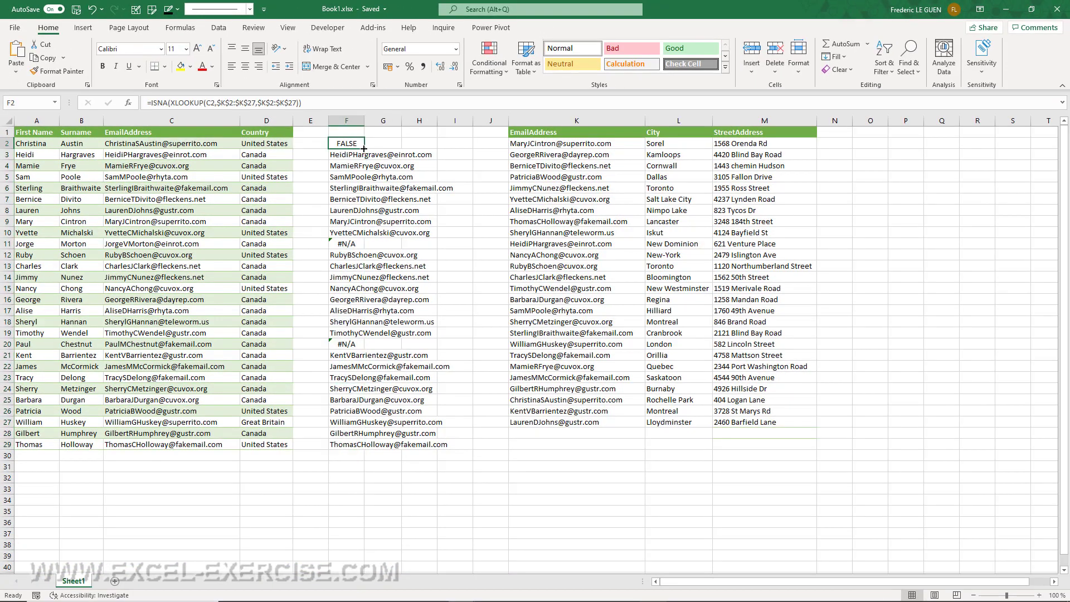
drag(364, 148, 360, 447)
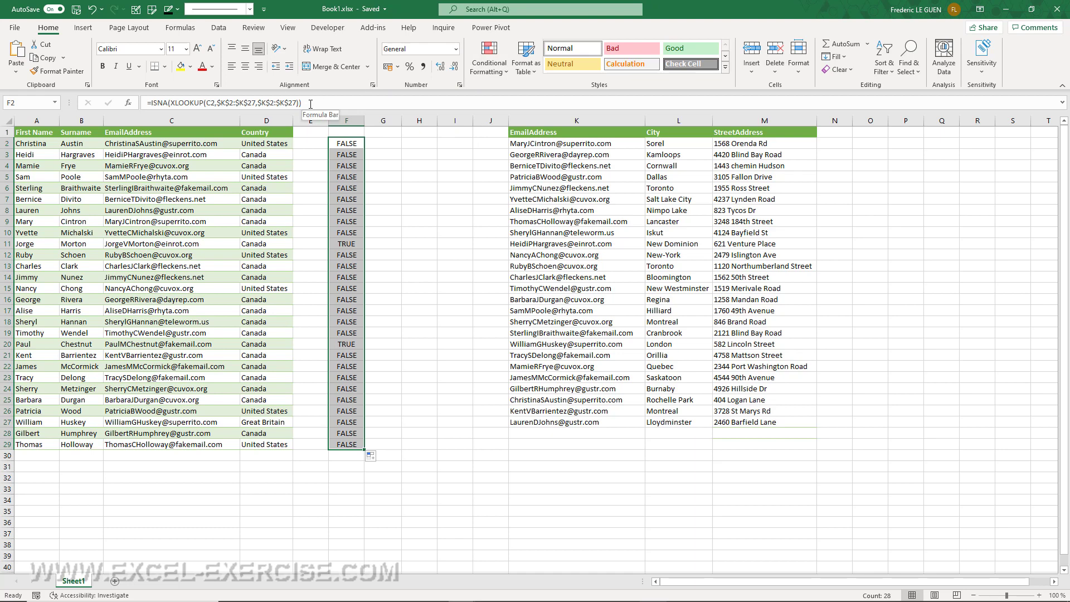
- Copy the ISNA(XLOOKUP) formula text from F2's formula bar, then select emails C2:C29
drag(304, 102, 148, 106)
key(ctrl+c)
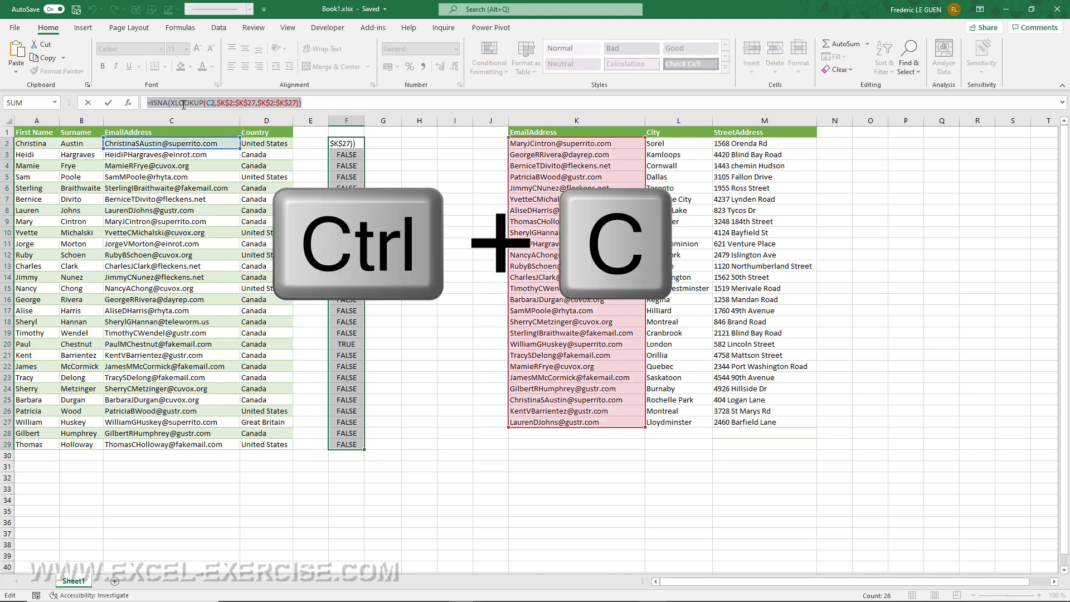
key(Escape)
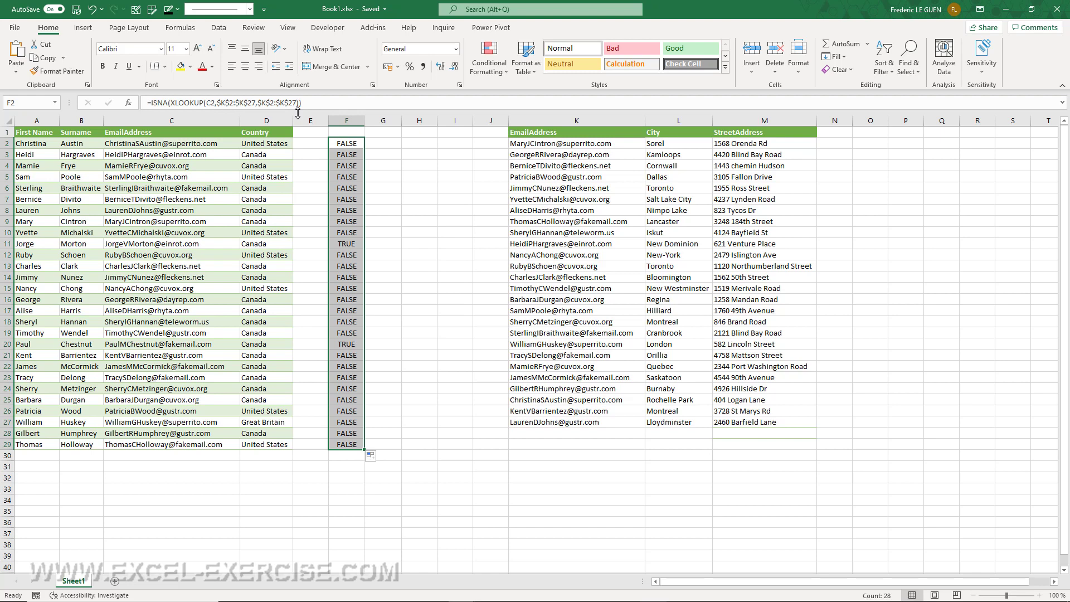
click(218, 141)
mouse_move(218, 142)
mouse_down()
mouse_move(187, 329)
mouse_move(190, 444)
mouse_up()
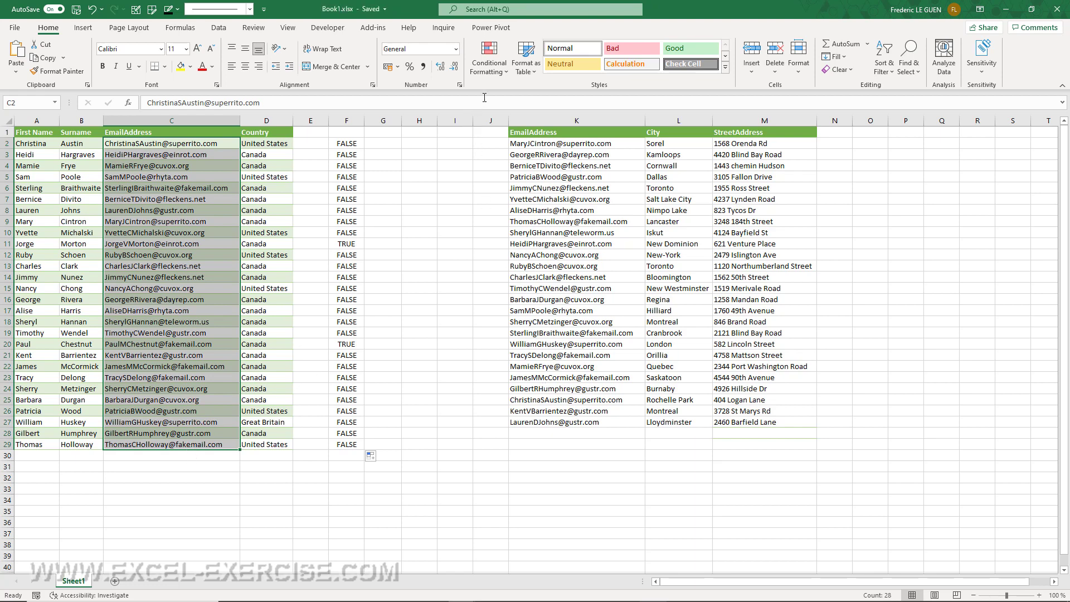
- Create a new formula-based conditional formatting rule using the pasted ISNA(XLOOKUP) formula
click(496, 70)
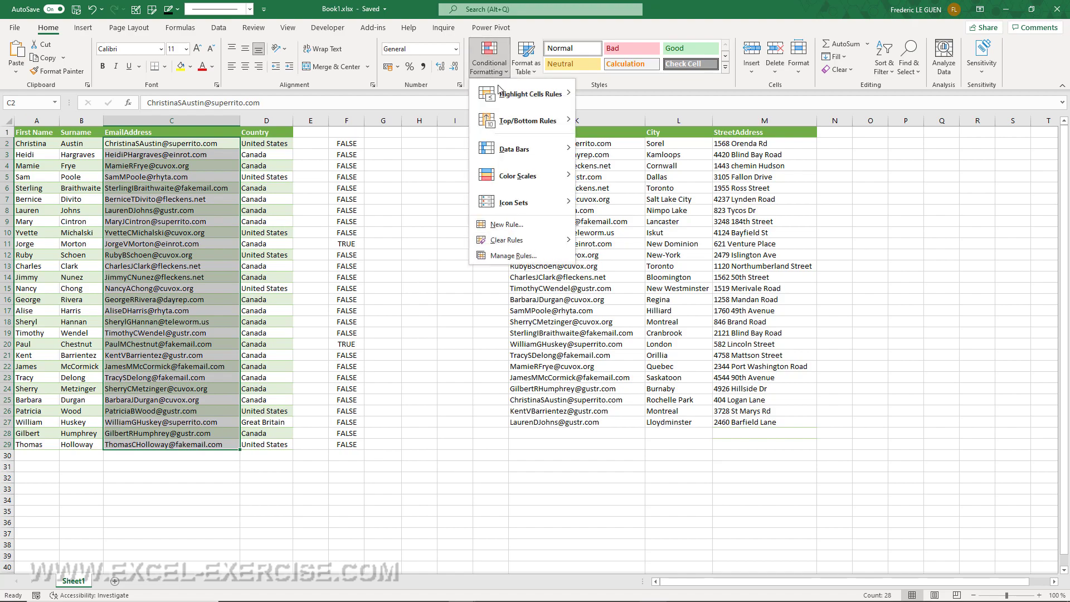
click(507, 224)
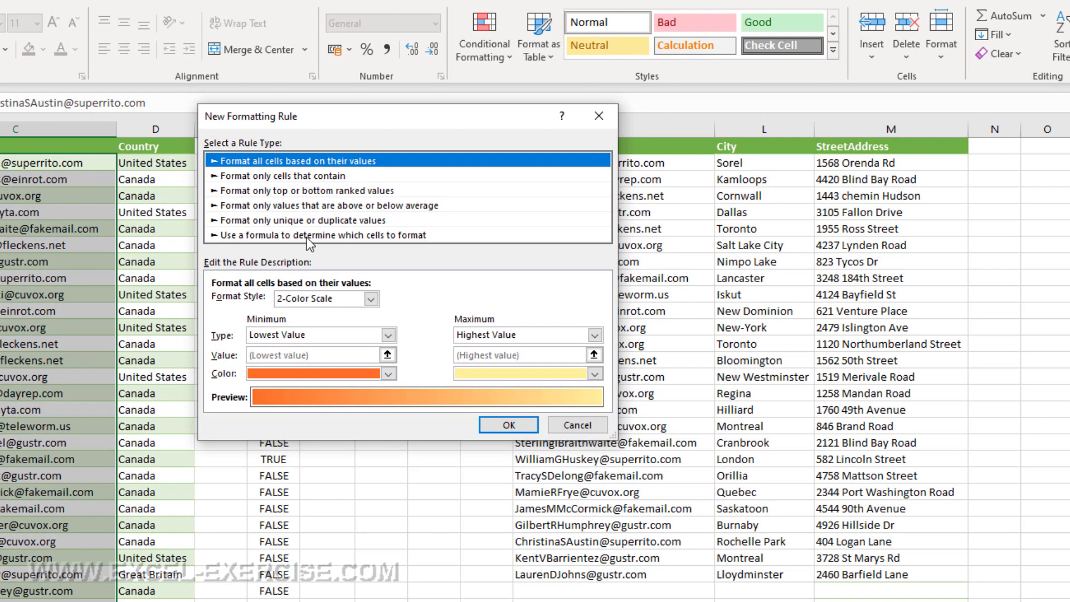
click(306, 236)
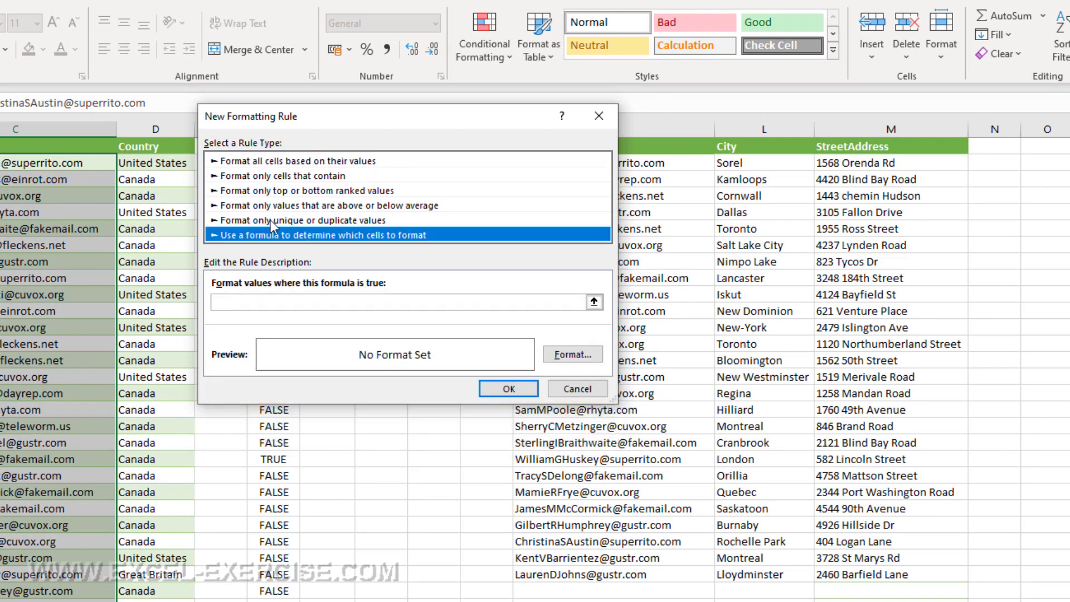
click(320, 304)
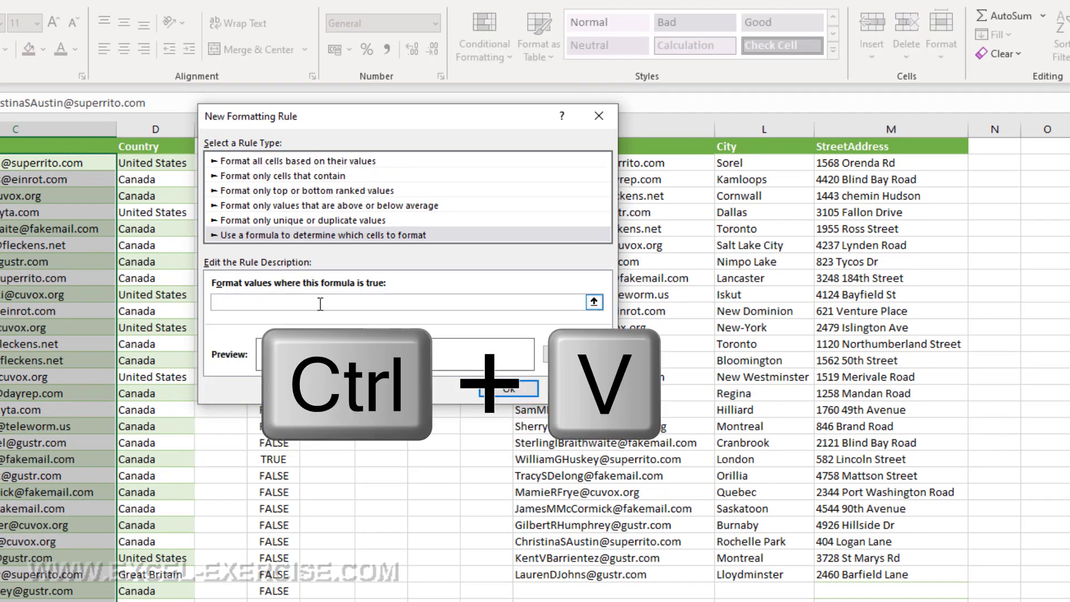
key(ctrl+v)
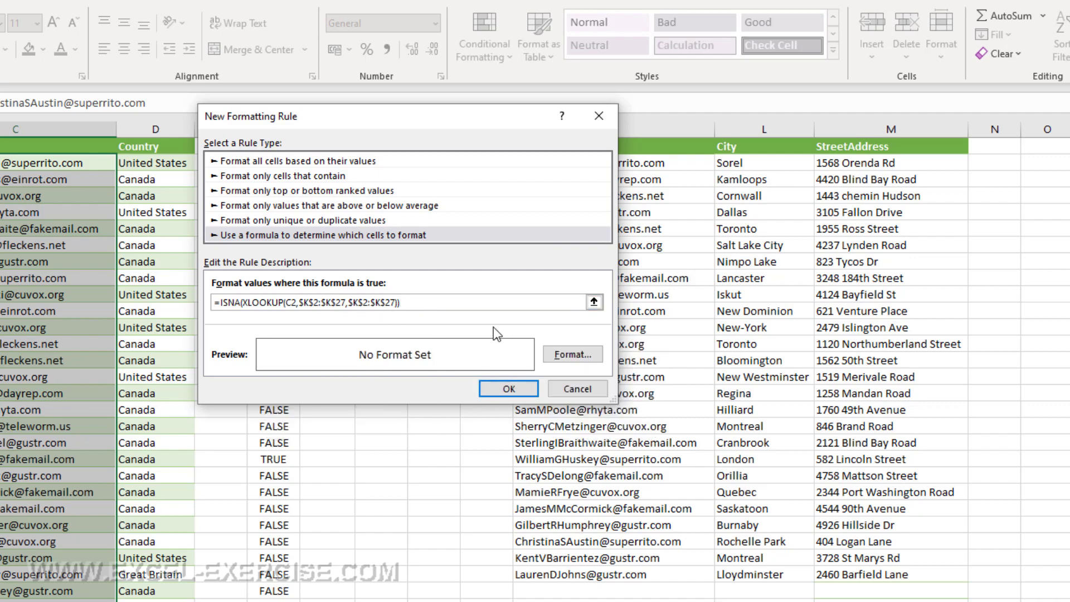
- Give the new rule a red fill and apply it to C2:C29
click(563, 359)
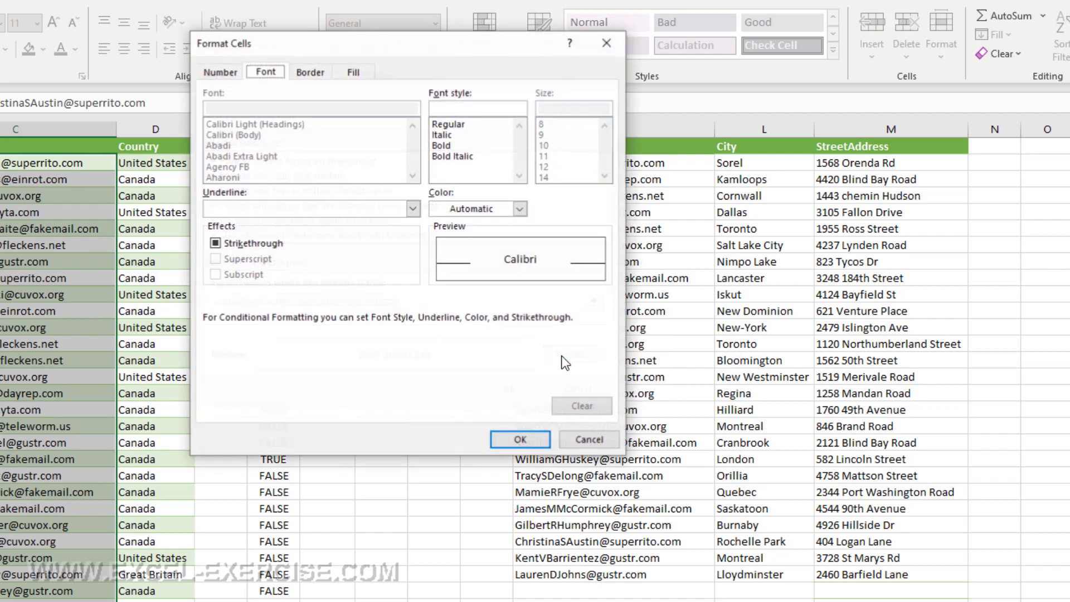
click(351, 72)
click(233, 233)
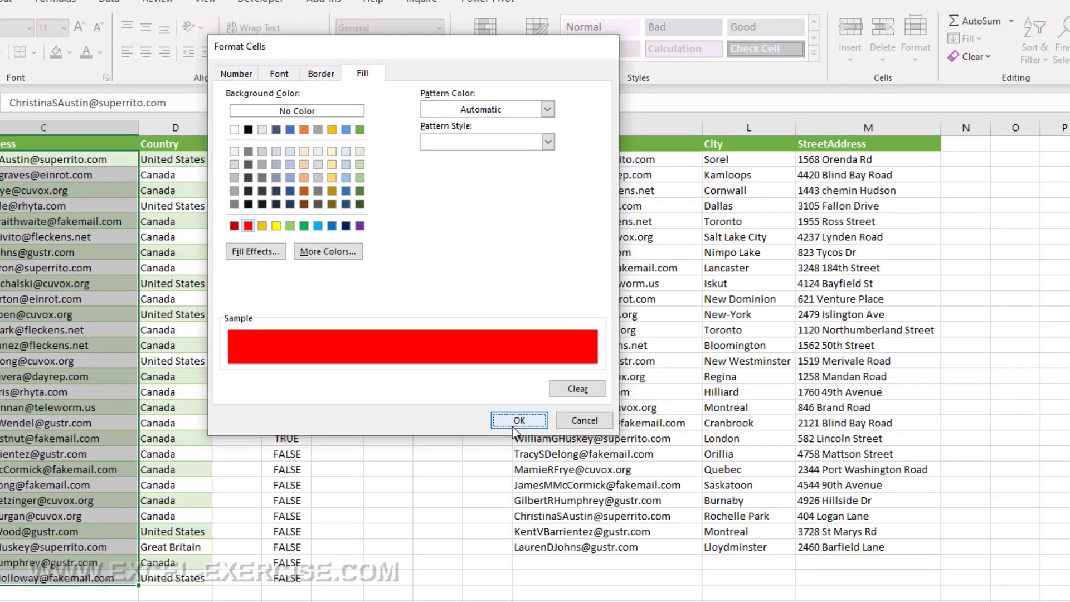
click(516, 440)
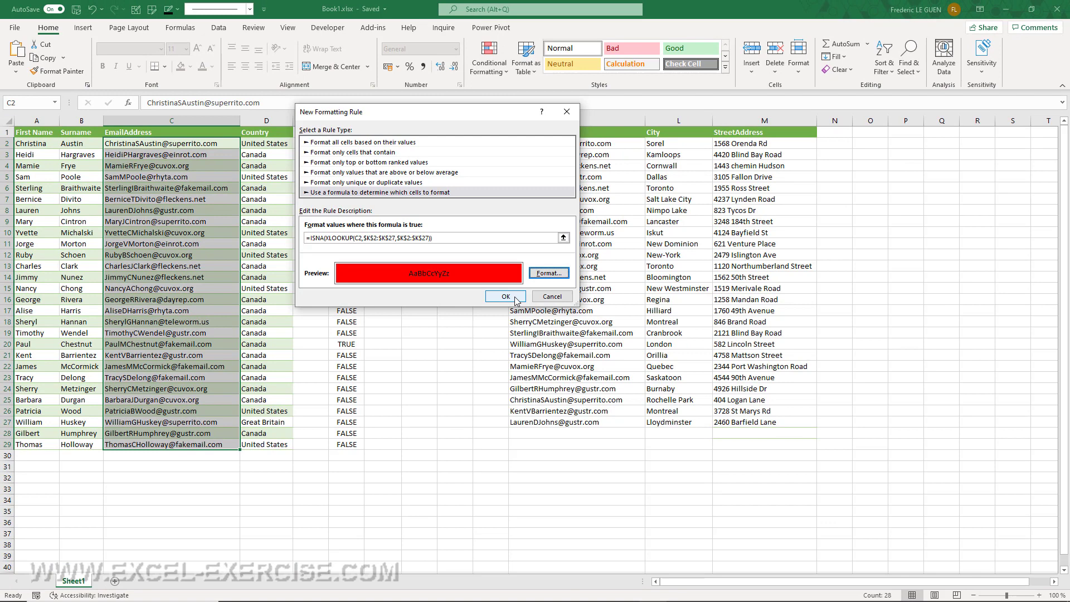
click(507, 305)
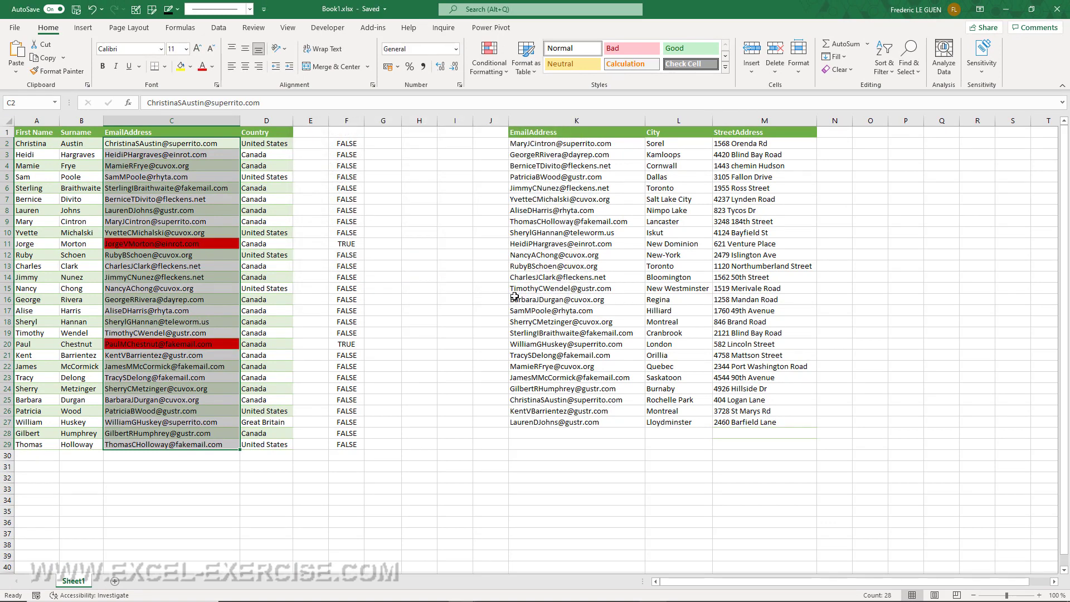
- Open the ISNA formula rule for editing from the Conditional Formatting Rules Manager
click(488, 65)
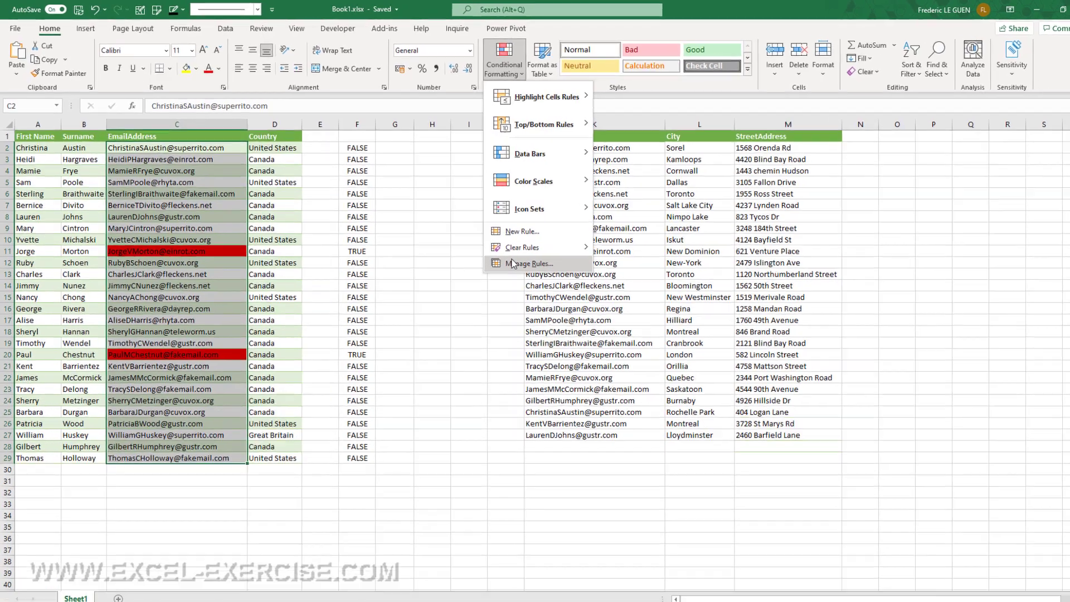
click(512, 263)
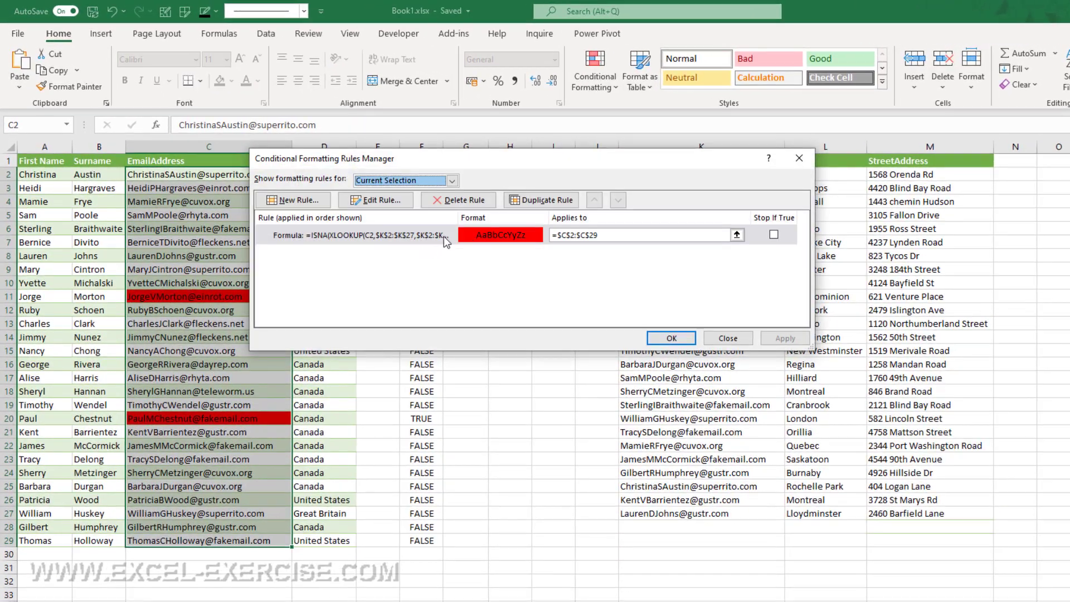
click(443, 236)
click(375, 200)
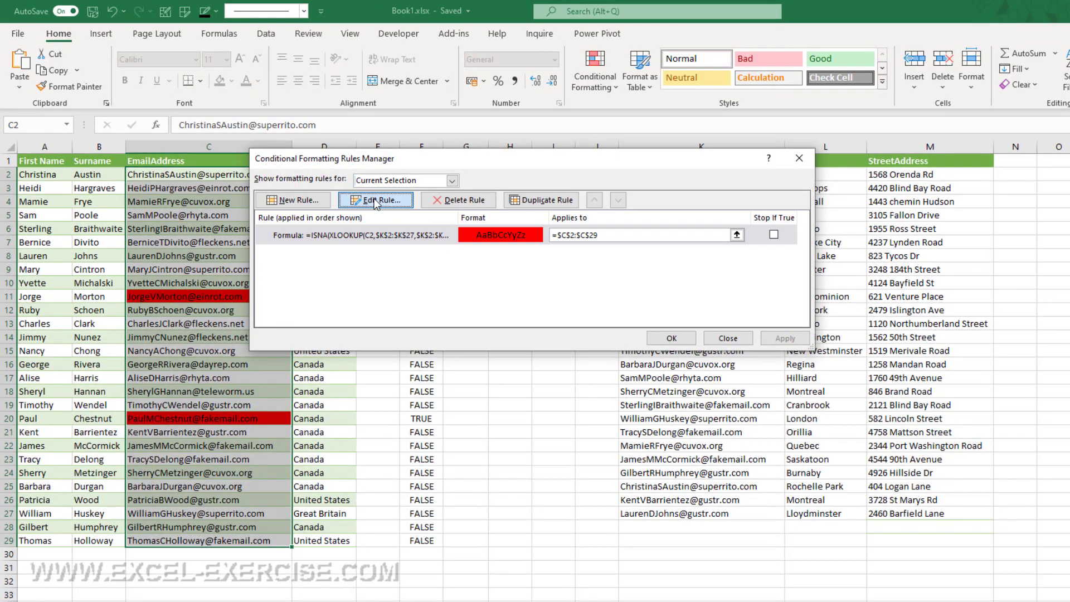
click(655, 327)
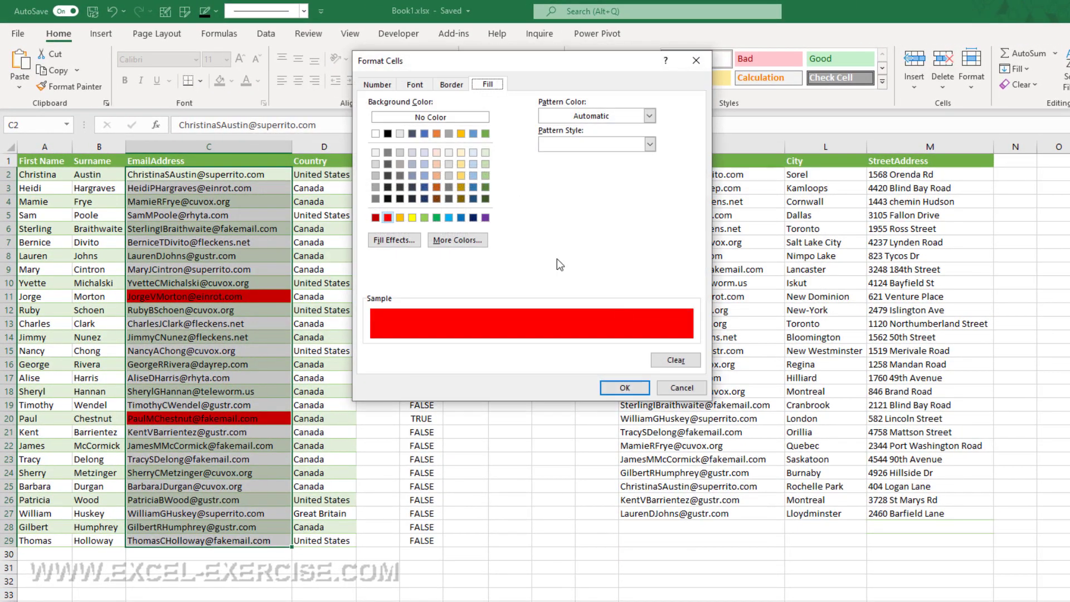
- Set the rule's font to bold white and apply the change
click(416, 86)
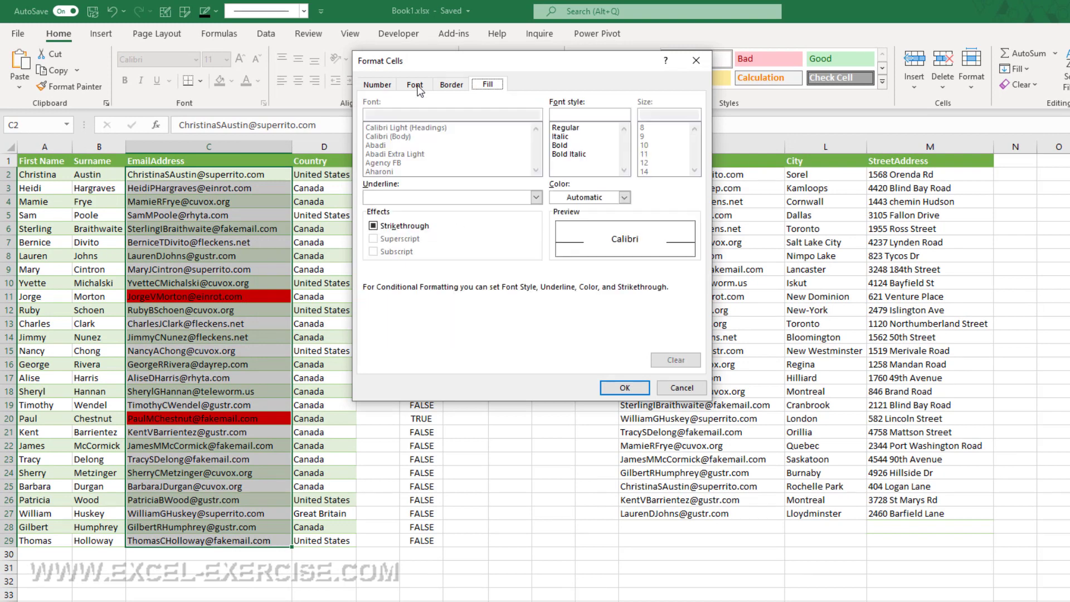
click(563, 145)
click(580, 199)
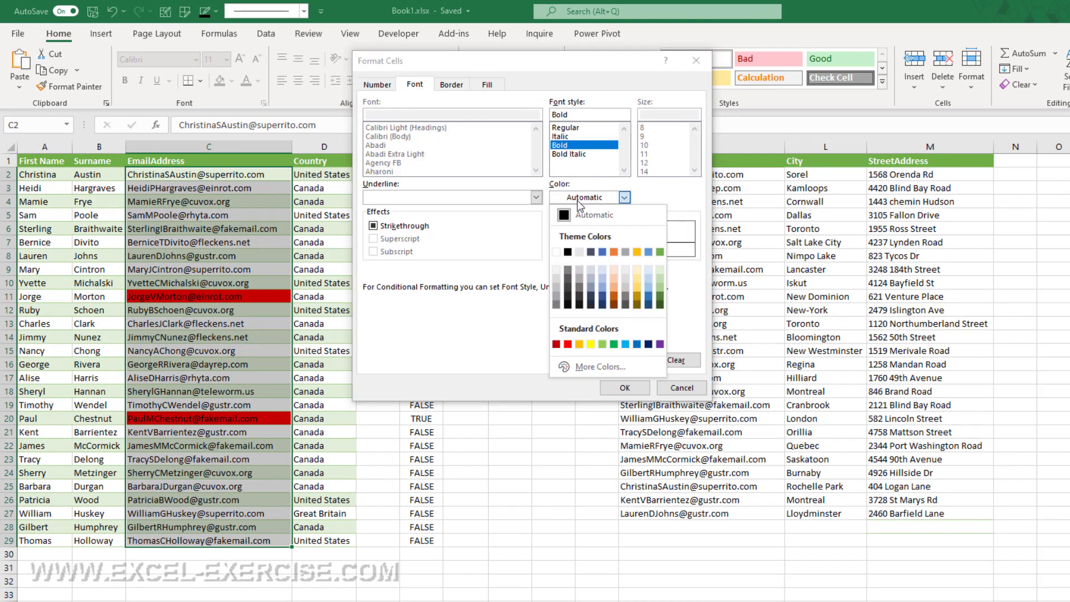
click(563, 254)
click(624, 388)
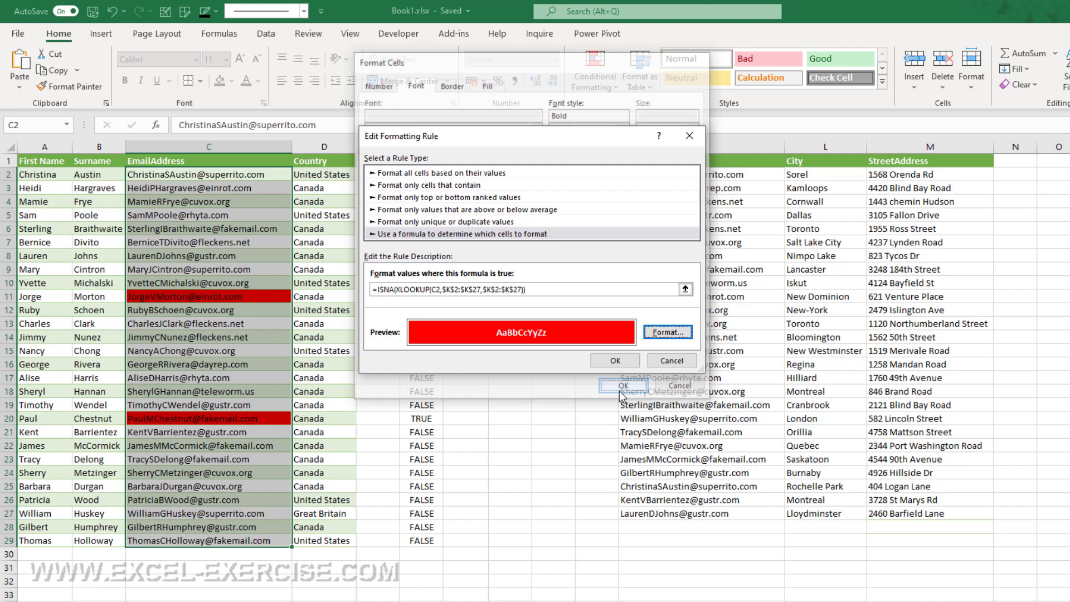
click(623, 362)
click(785, 338)
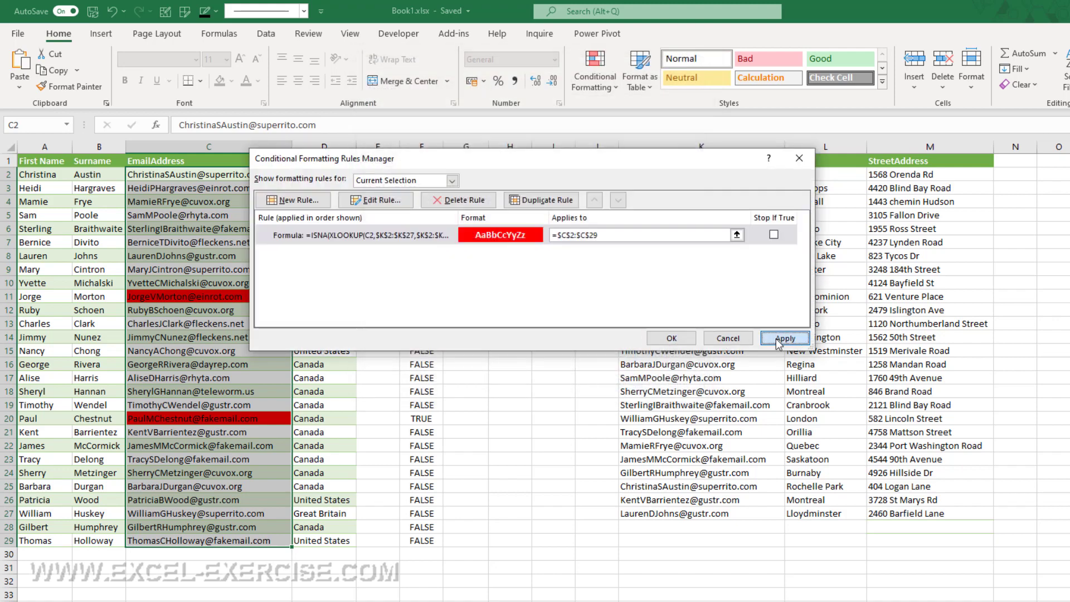
click(671, 338)
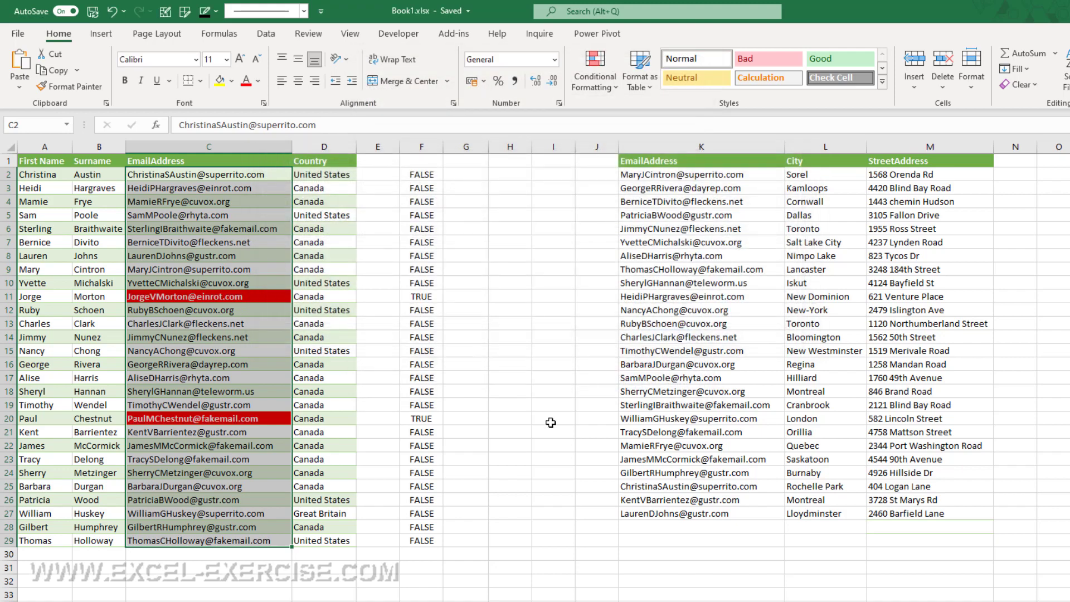
- Deselect the emails and show This Worksheet's rules, with the Rules Manager moved clear of the data
click(550, 422)
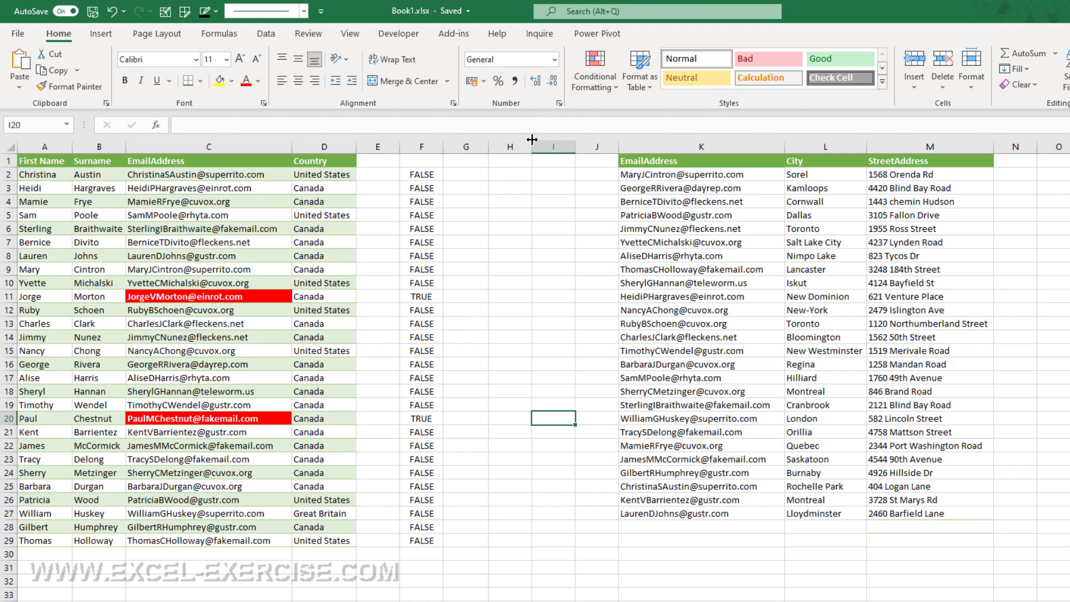
click(595, 71)
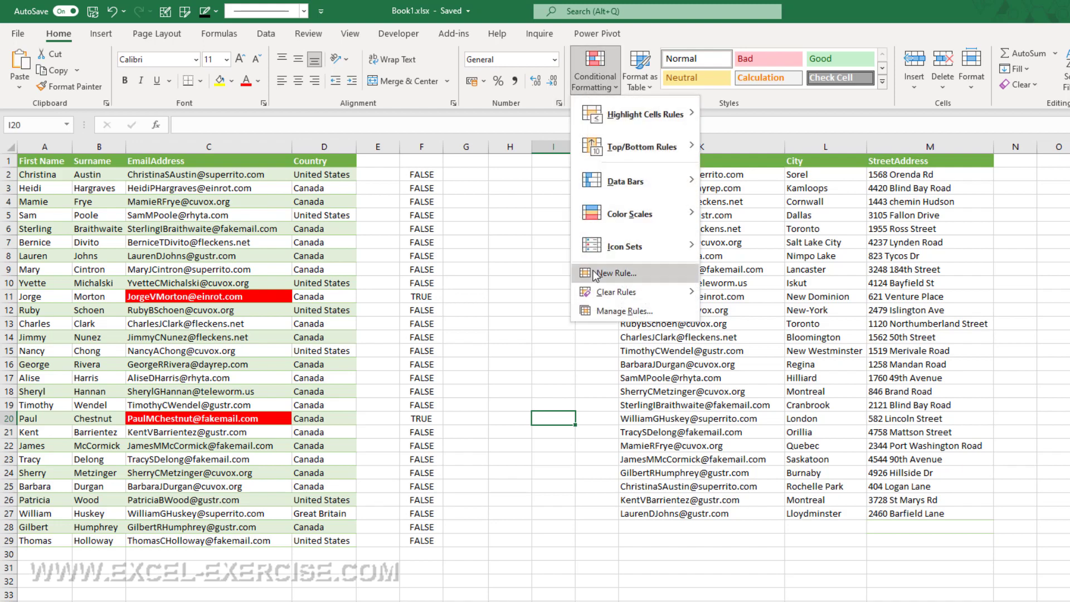
click(601, 311)
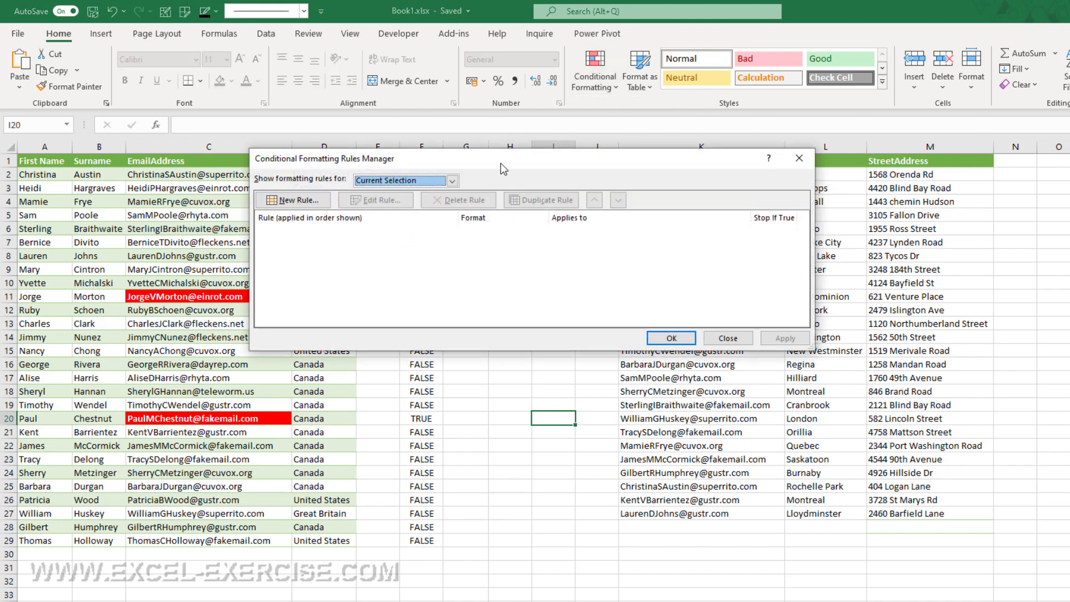
drag(501, 163, 649, 213)
click(600, 231)
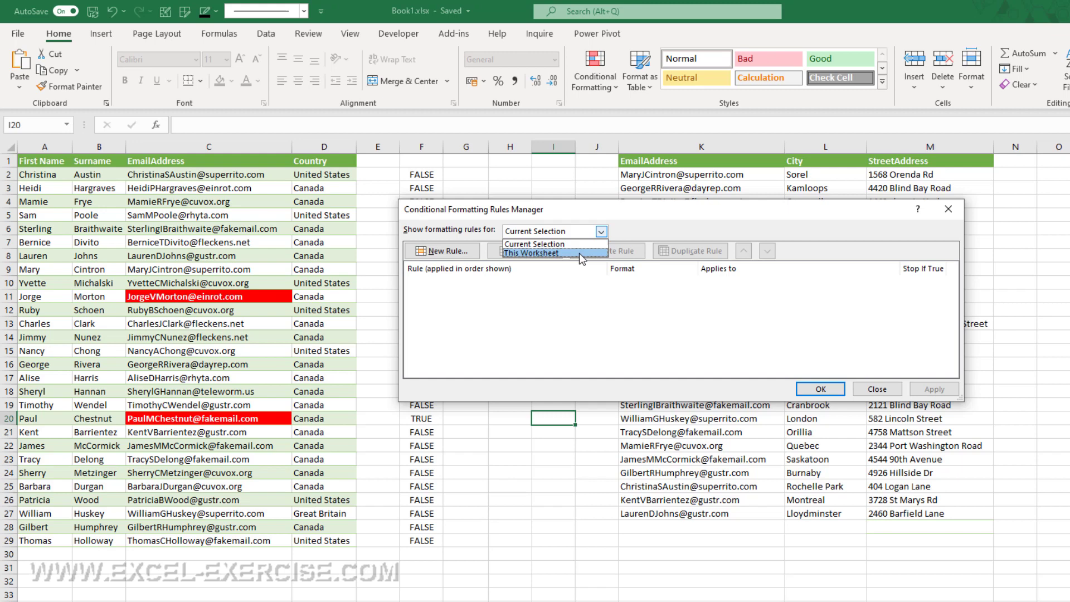
click(581, 254)
drag(572, 206, 597, 207)
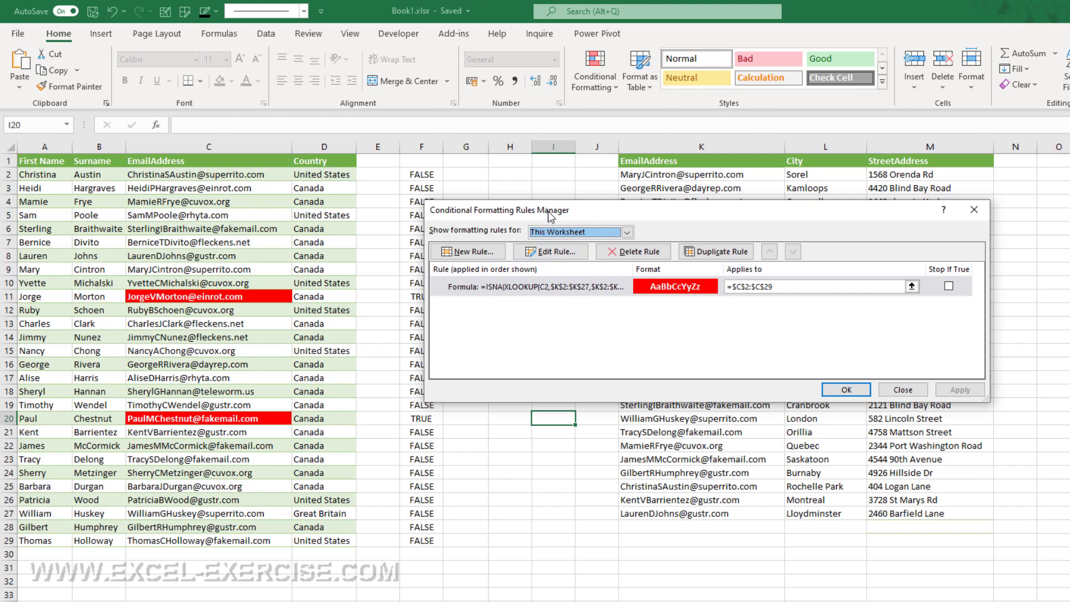
drag(548, 213, 596, 234)
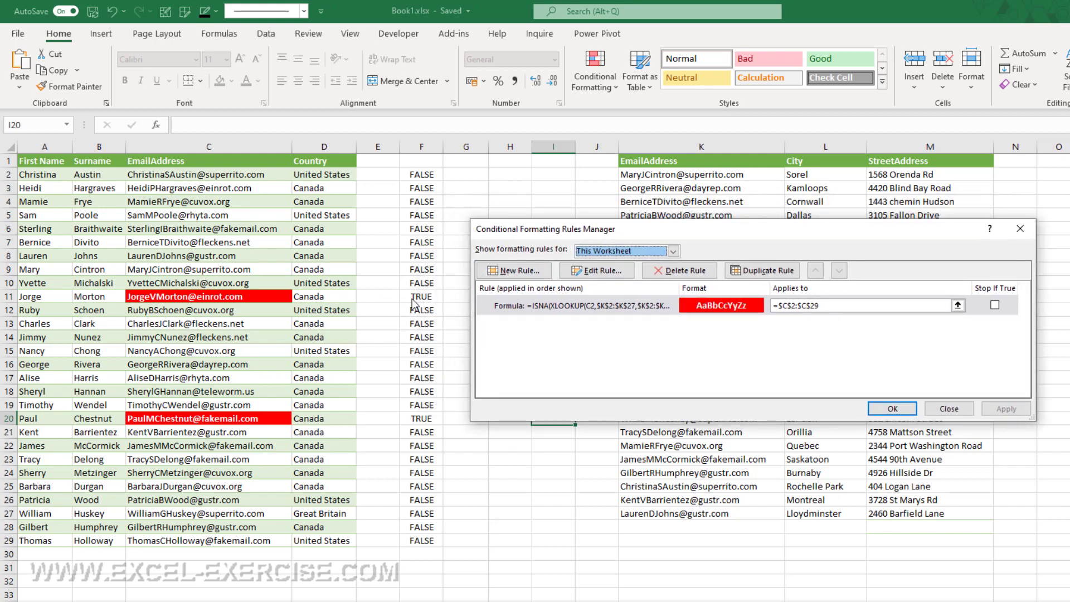